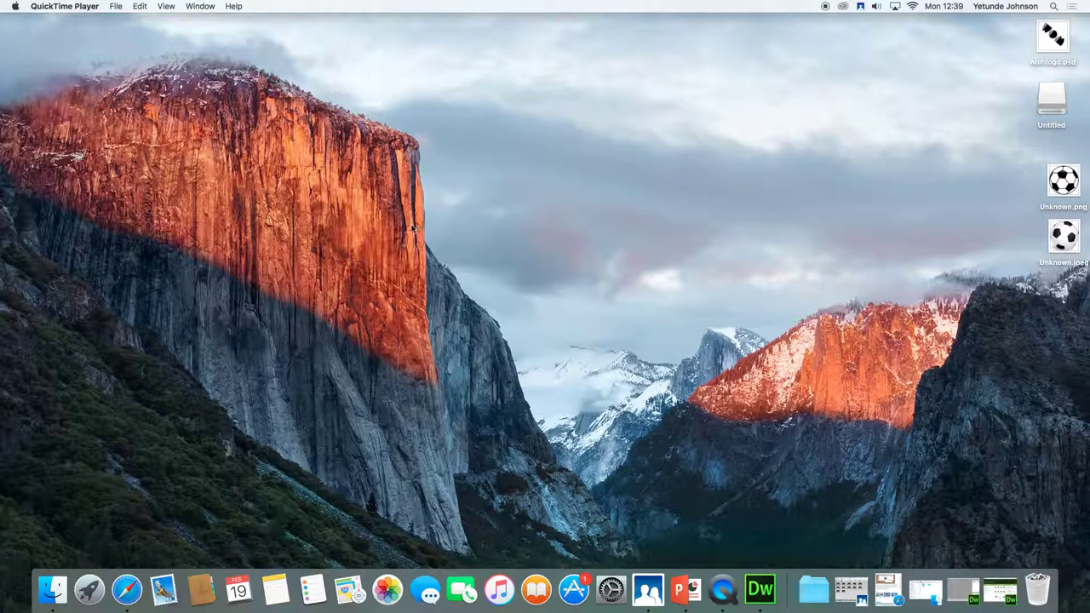
Launch Photoshop CC 2015 from Launchpad and set its Dock icon to Keep in Dock
key(F4)
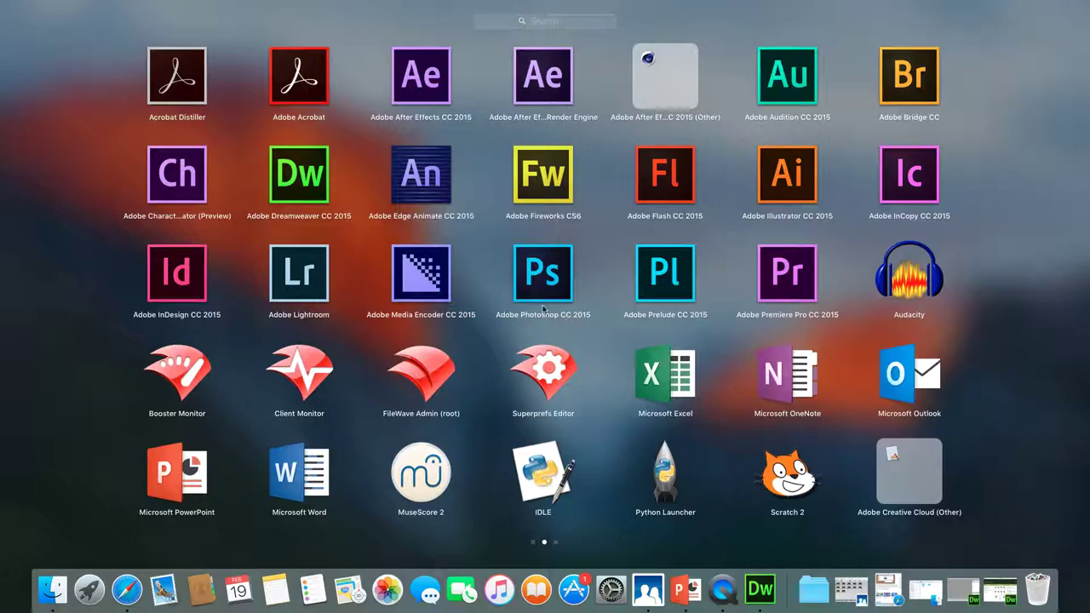
click(531, 280)
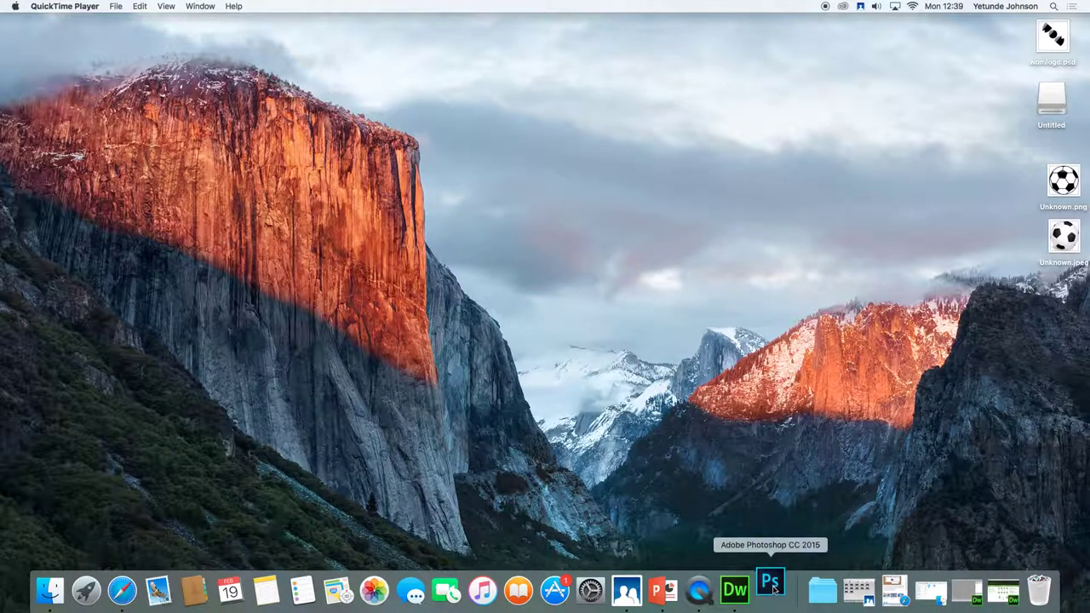
right_click(772, 588)
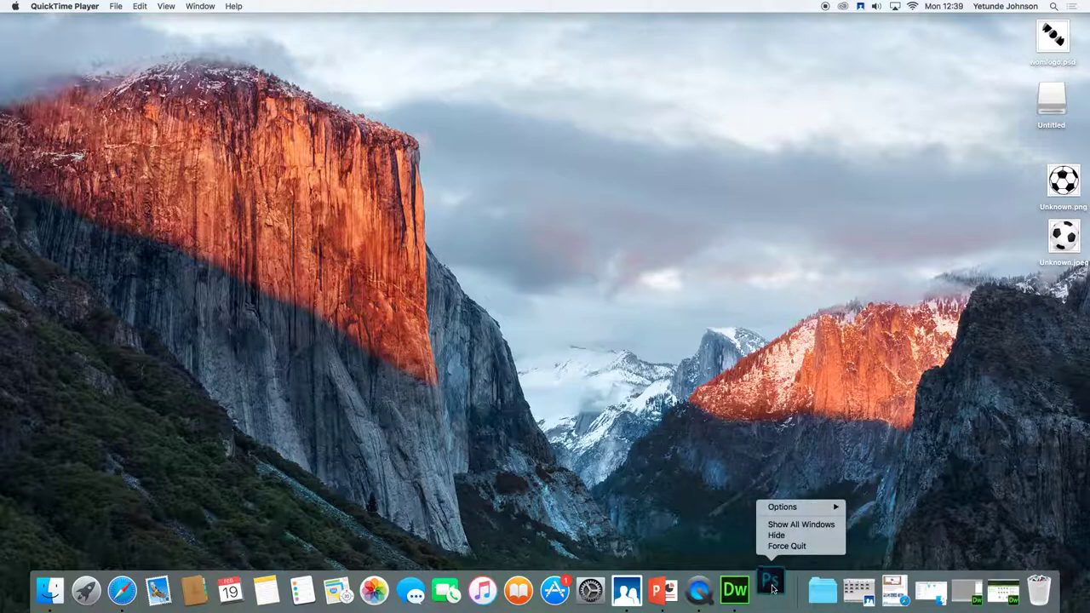
click(772, 588)
right_click(771, 588)
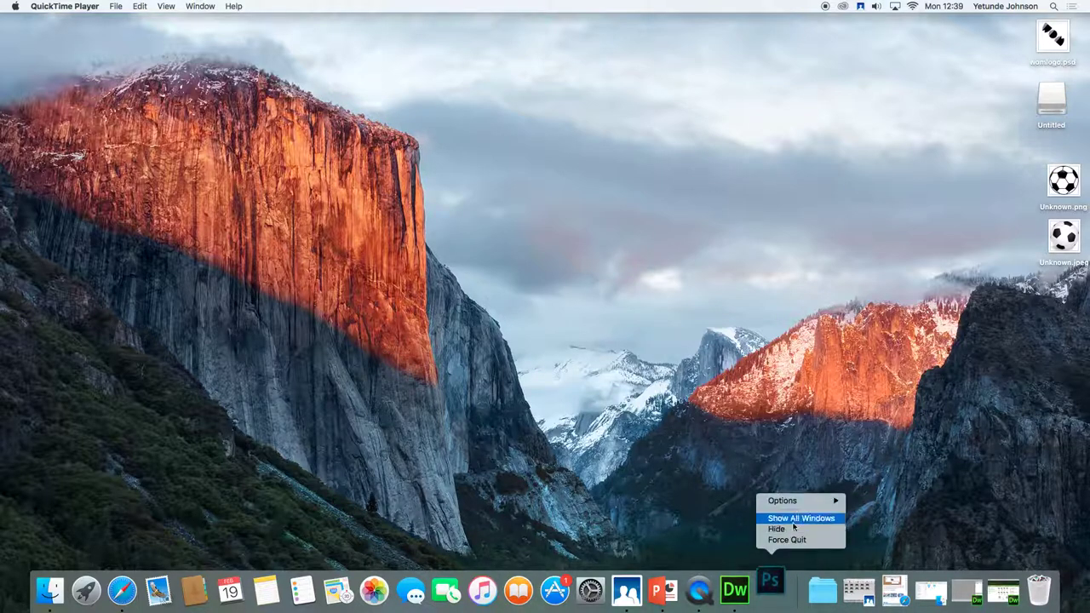
mouse_move(802, 502)
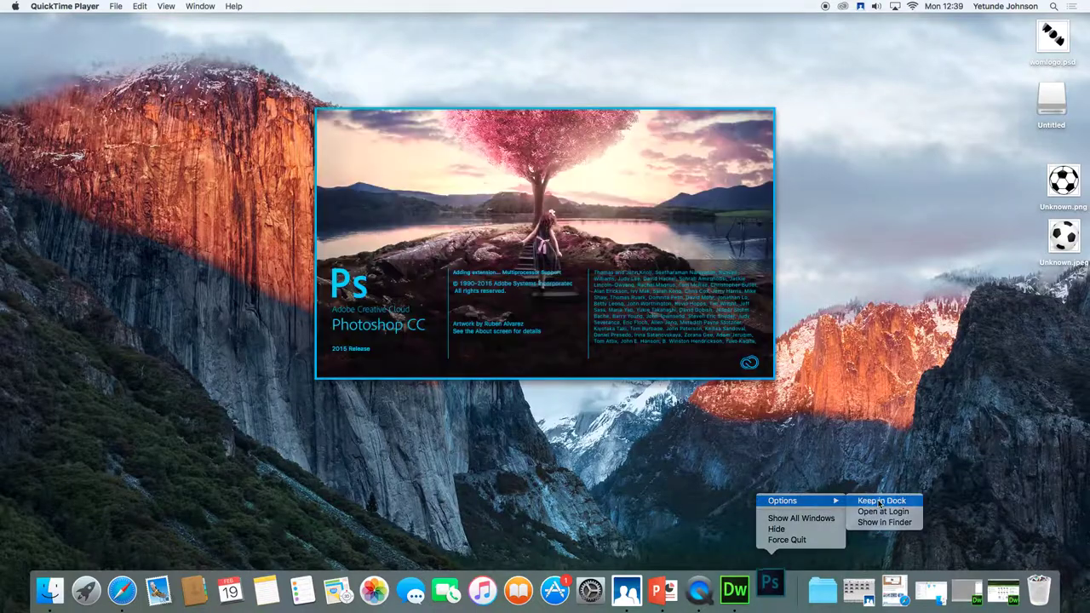
click(878, 502)
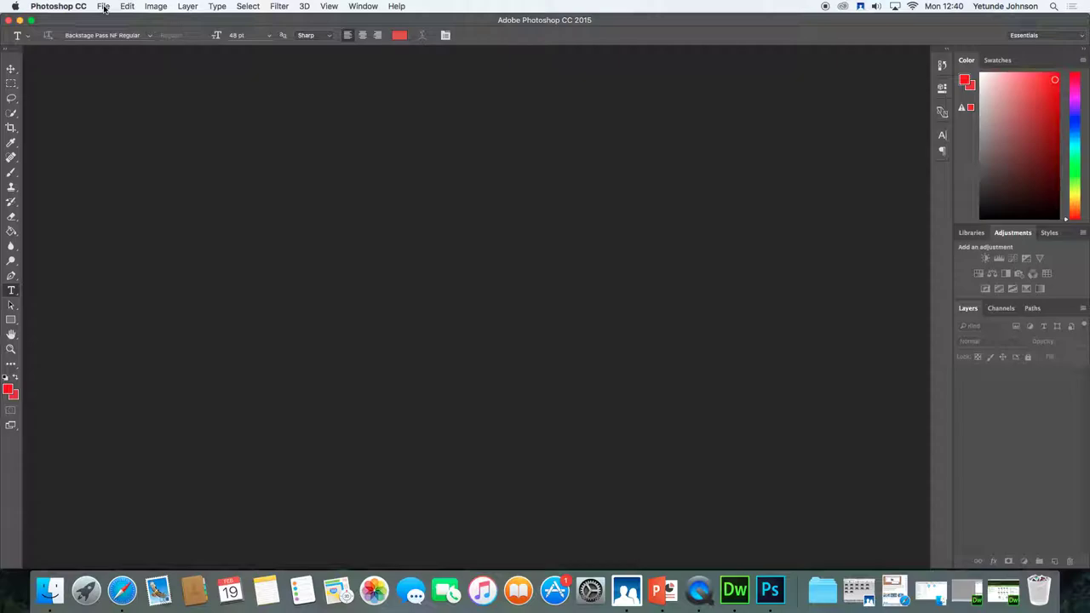
Start a new Photoshop document and name it womlogo
click(104, 7)
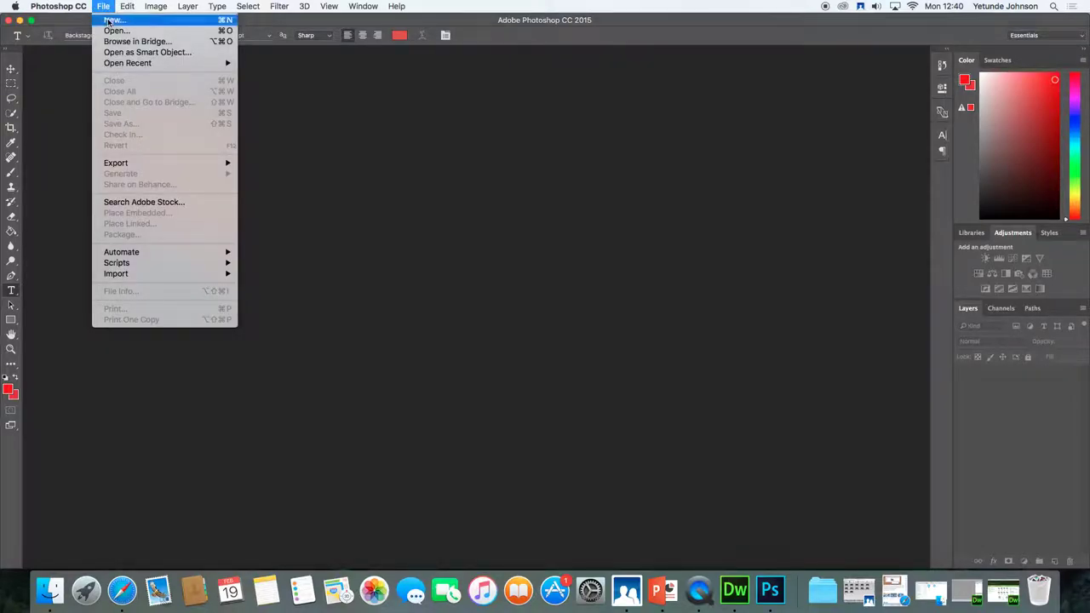
click(108, 21)
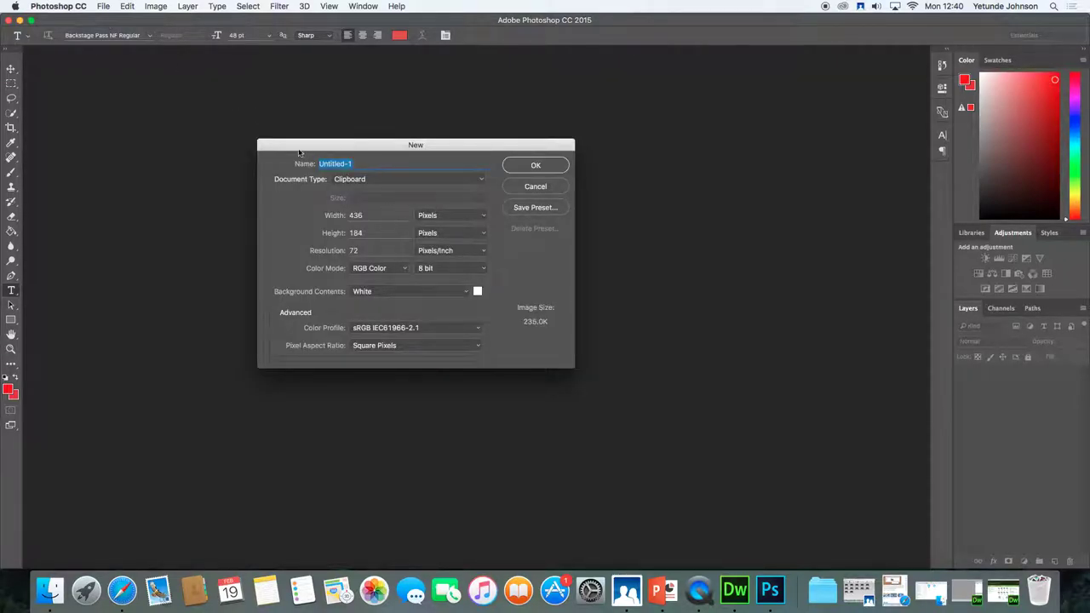
drag(378, 147, 427, 157)
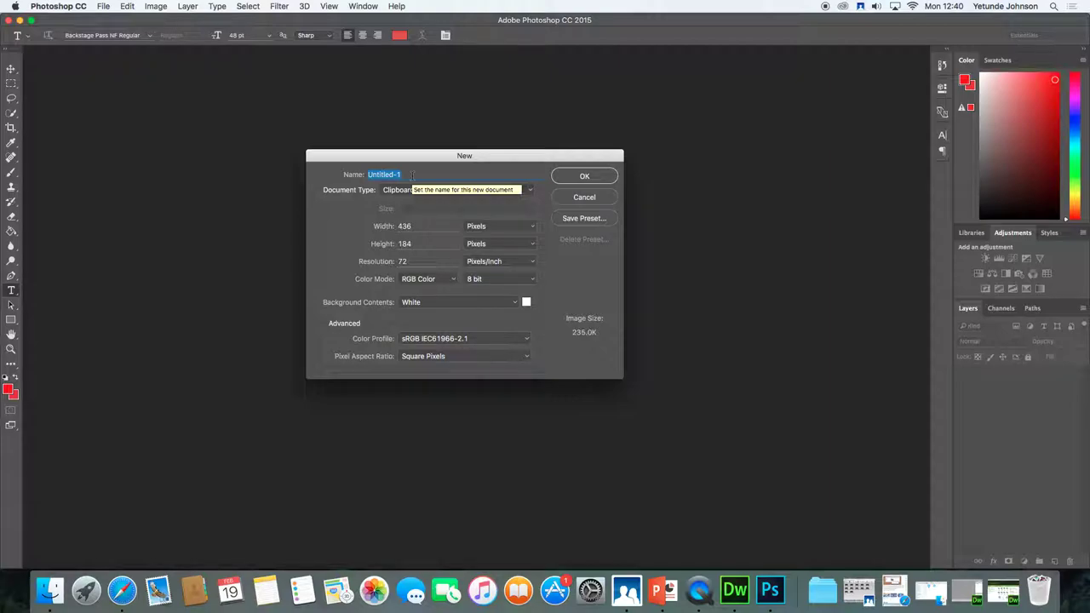
text(wornlogo)
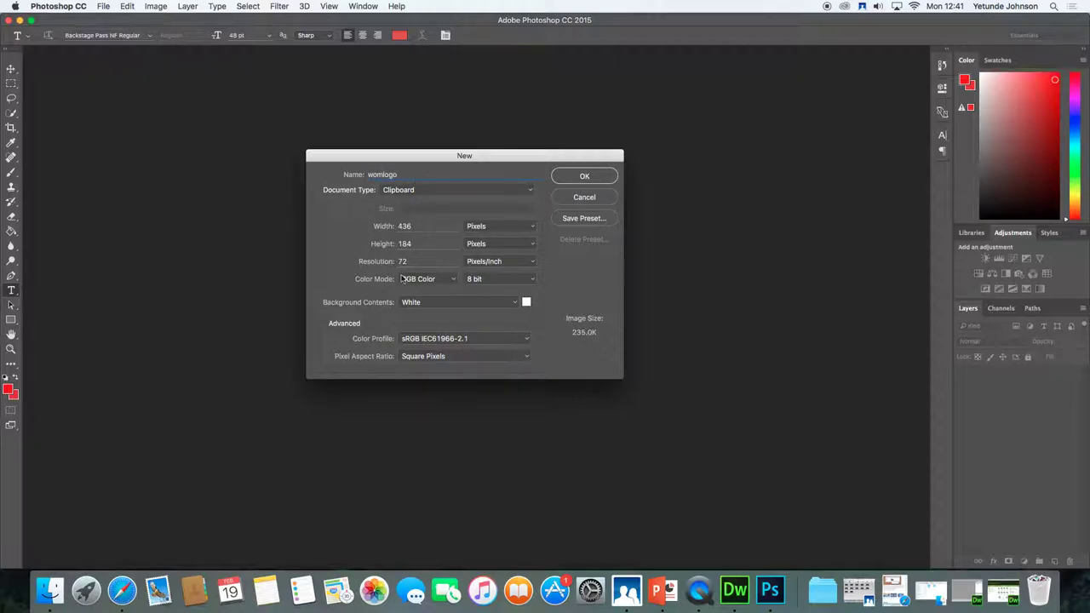
Set width and height to 150 pixels at 72 ppi and create the document
click(530, 228)
click(515, 226)
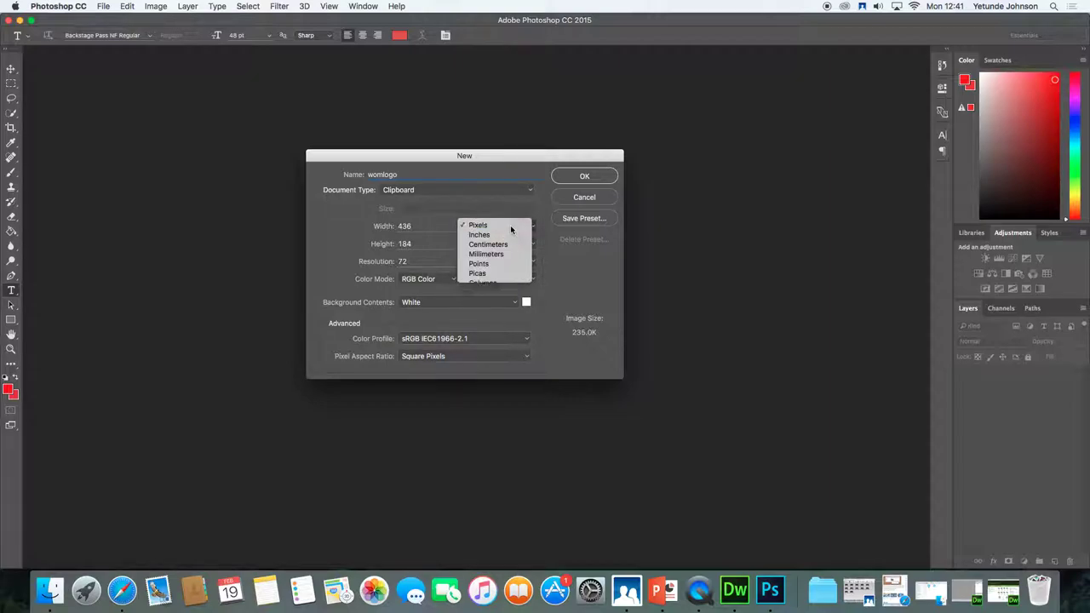
click(534, 248)
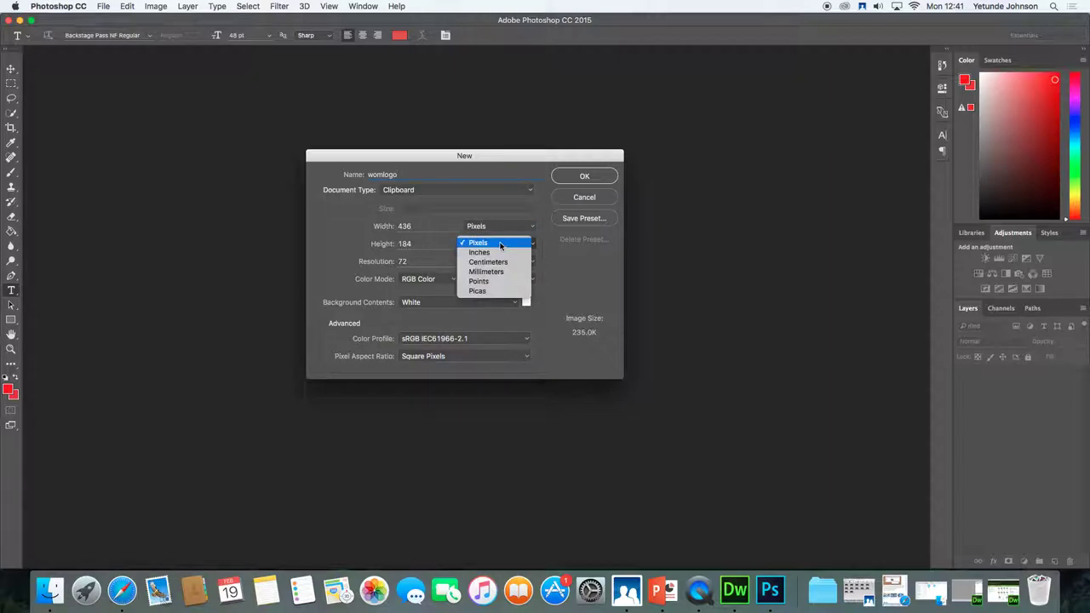
click(500, 244)
drag(422, 227, 380, 227)
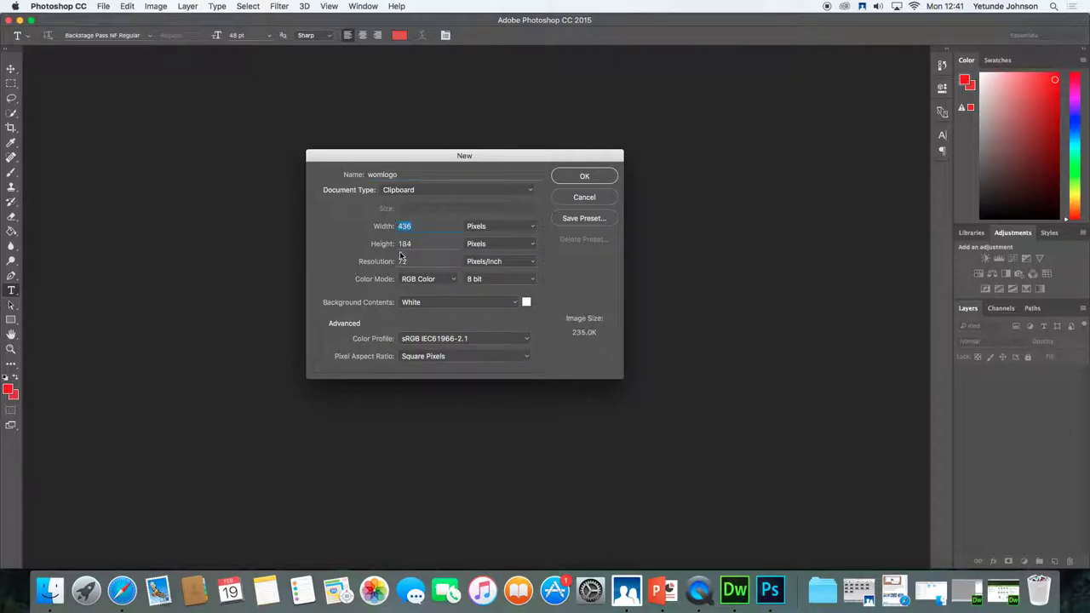
text(150)
drag(418, 244, 382, 245)
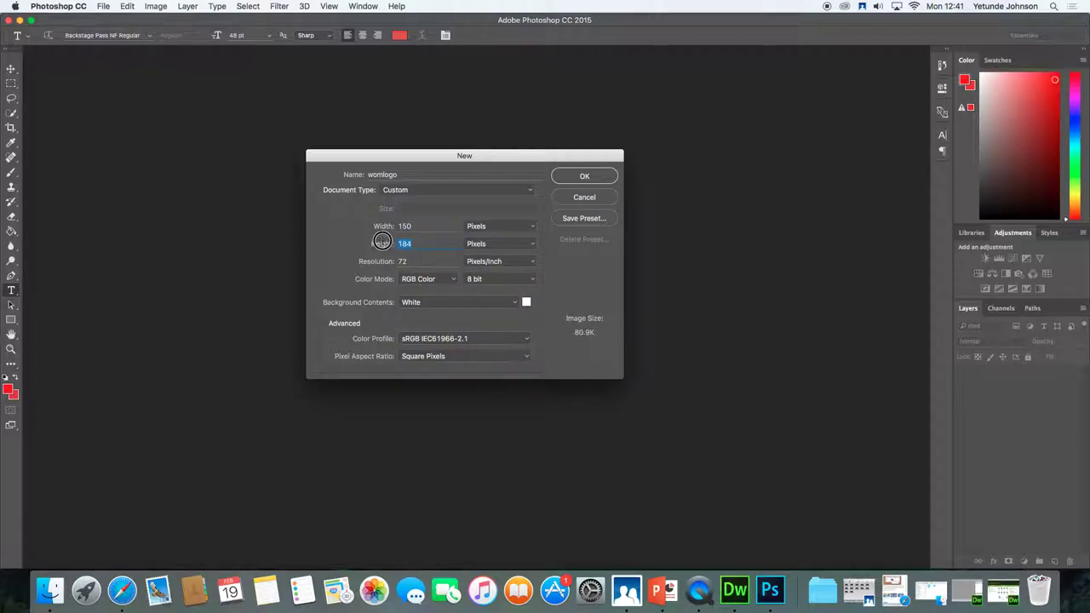
text(150)
double_click(409, 262)
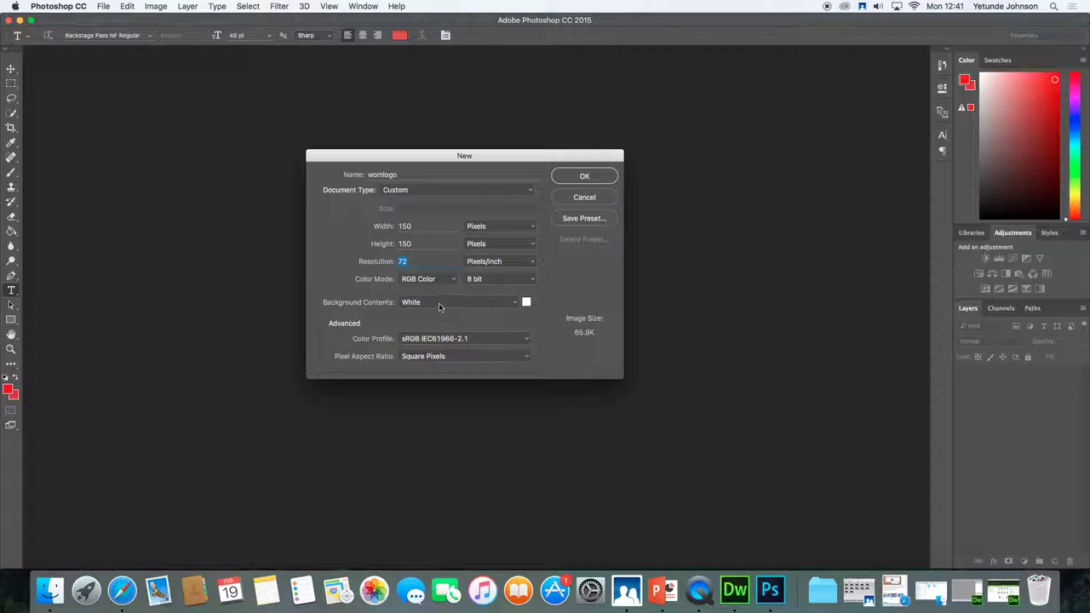
click(586, 178)
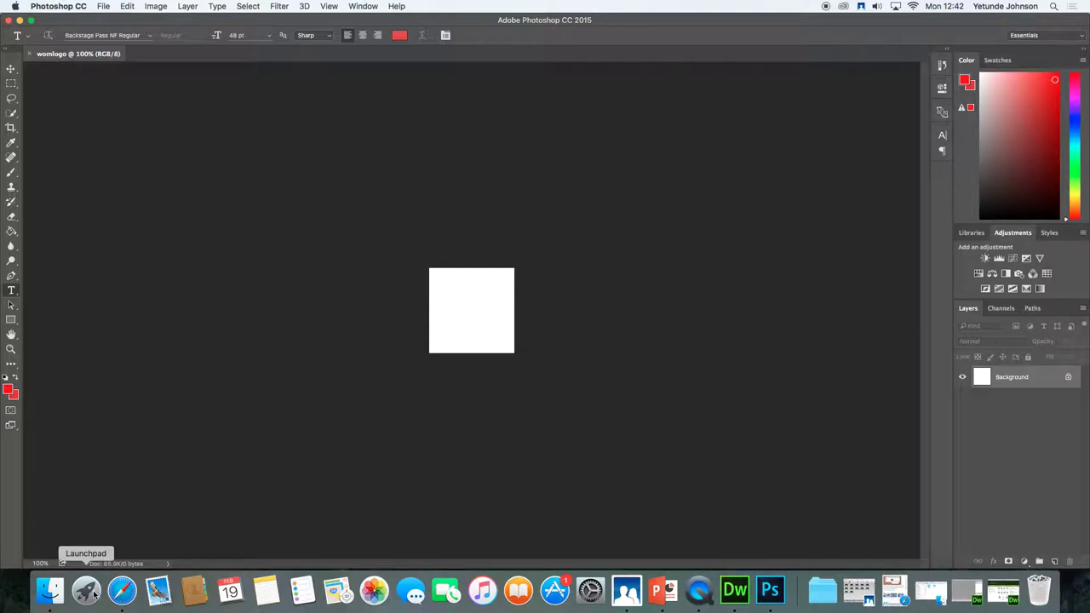
Switch to Safari and go to the site by entering '1001 fonts' in the address bar
click(123, 593)
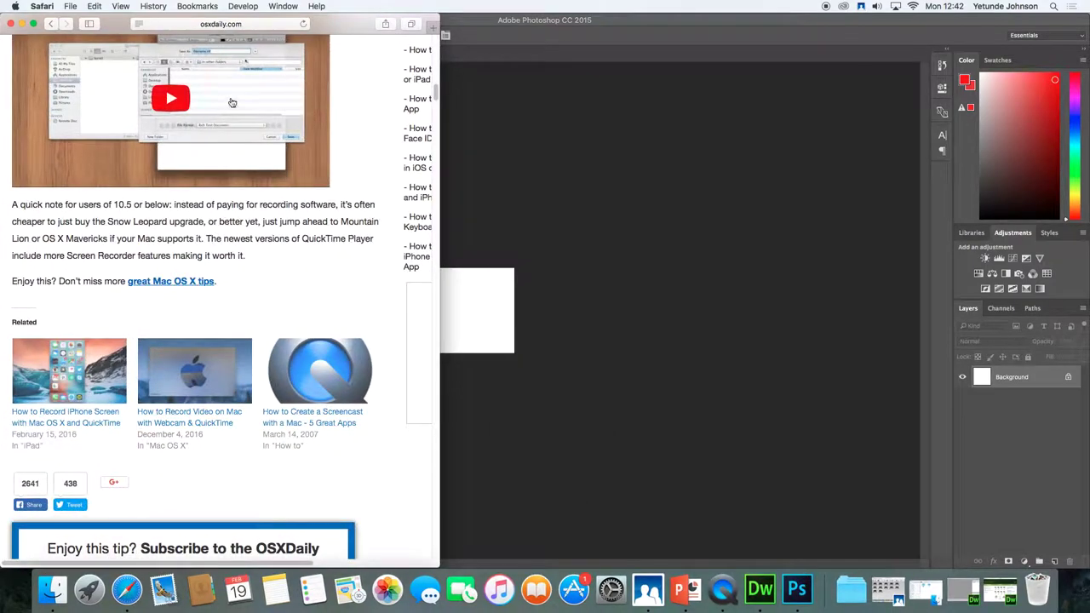
click(242, 22)
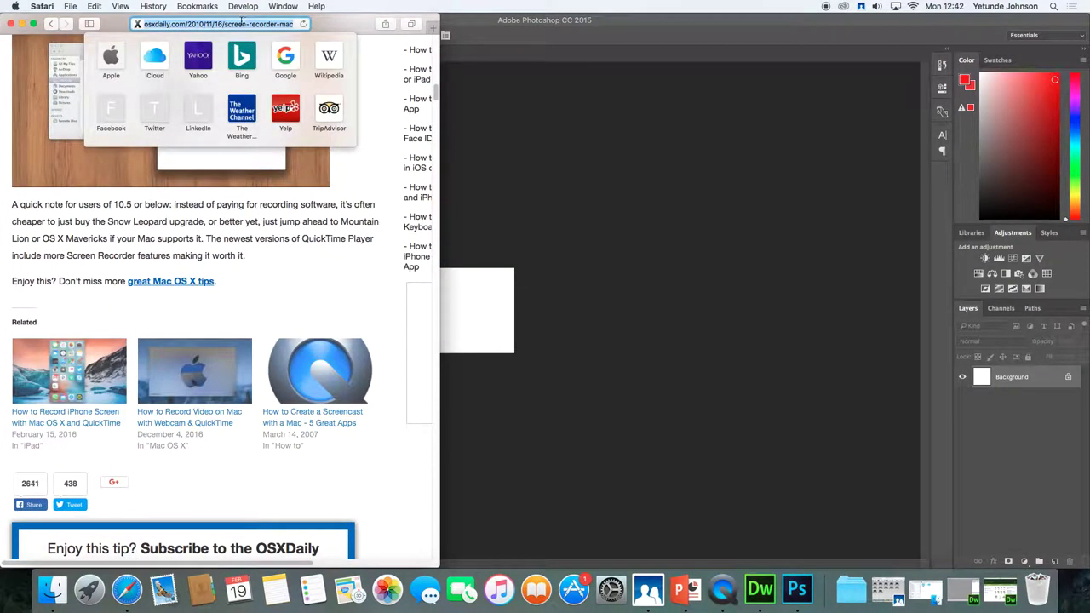
text(101)
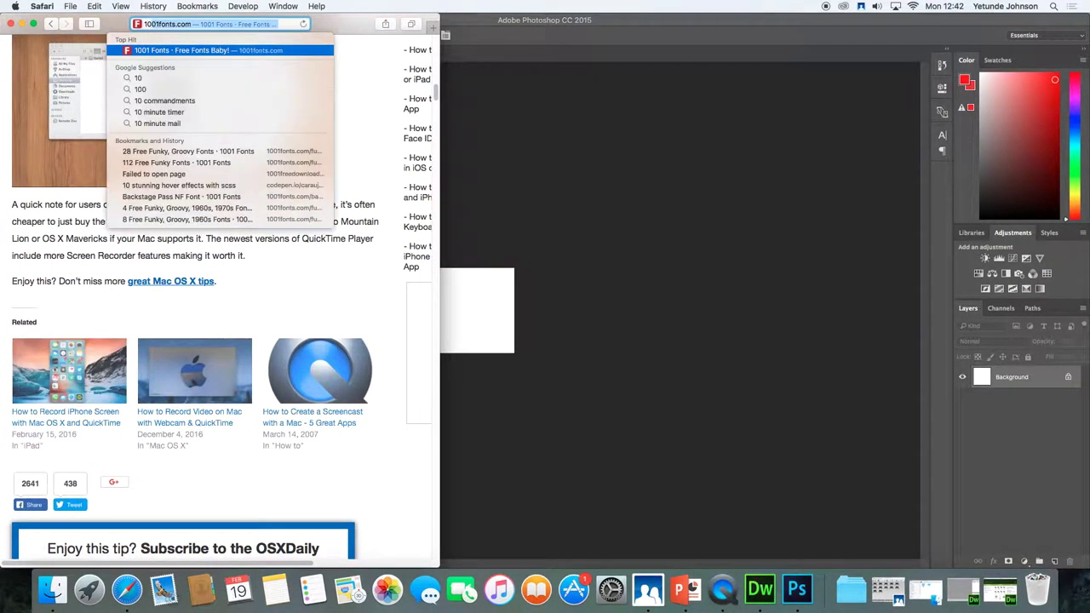
key(BackSpace)
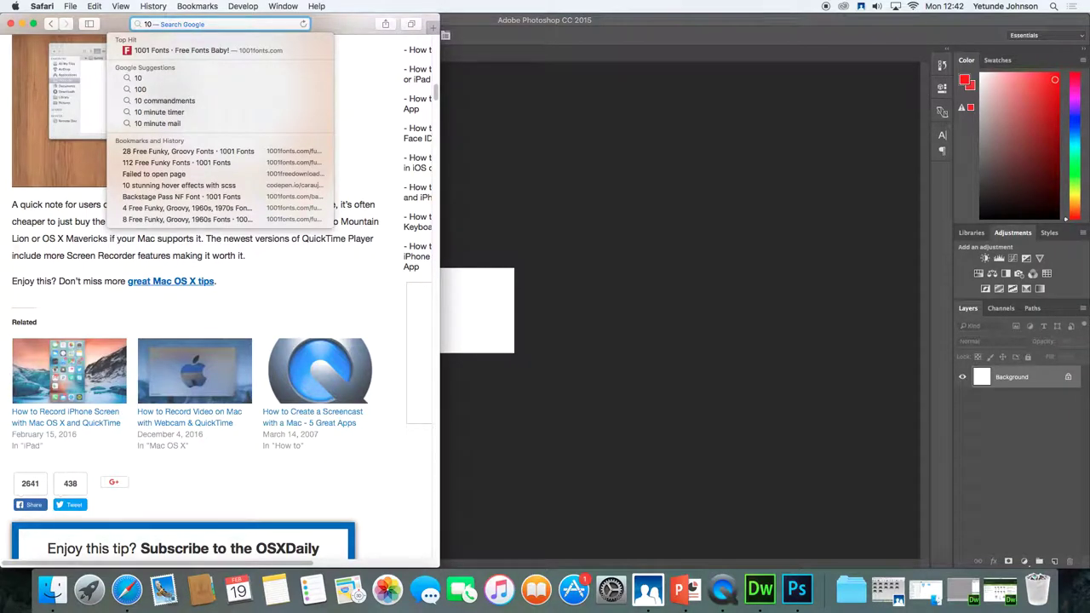
text(01 f0)
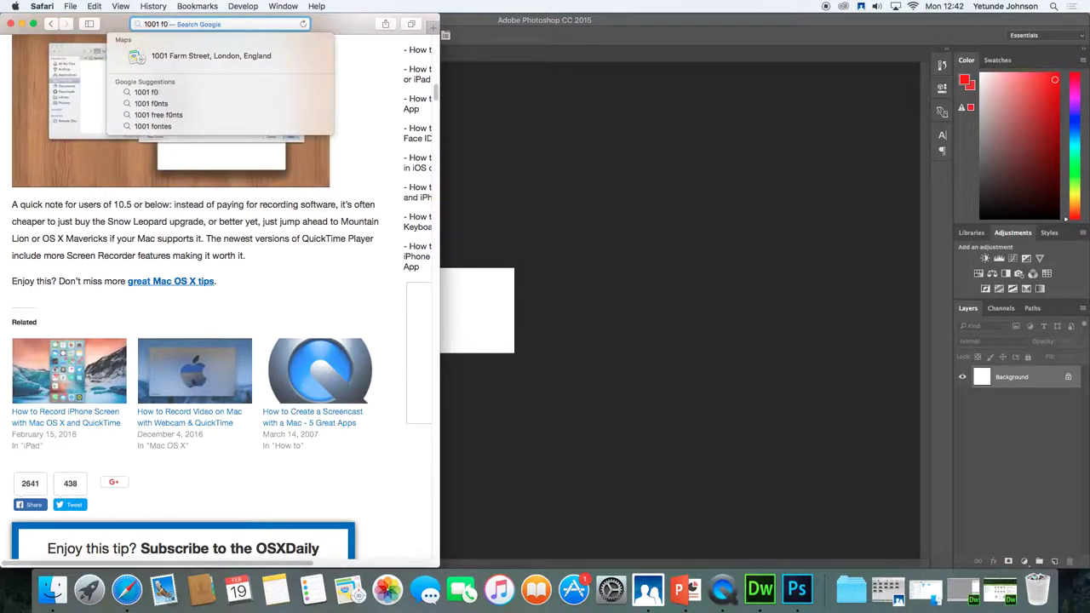
key(BackSpace)
text(0)
key(BackSpace)
text(onts)
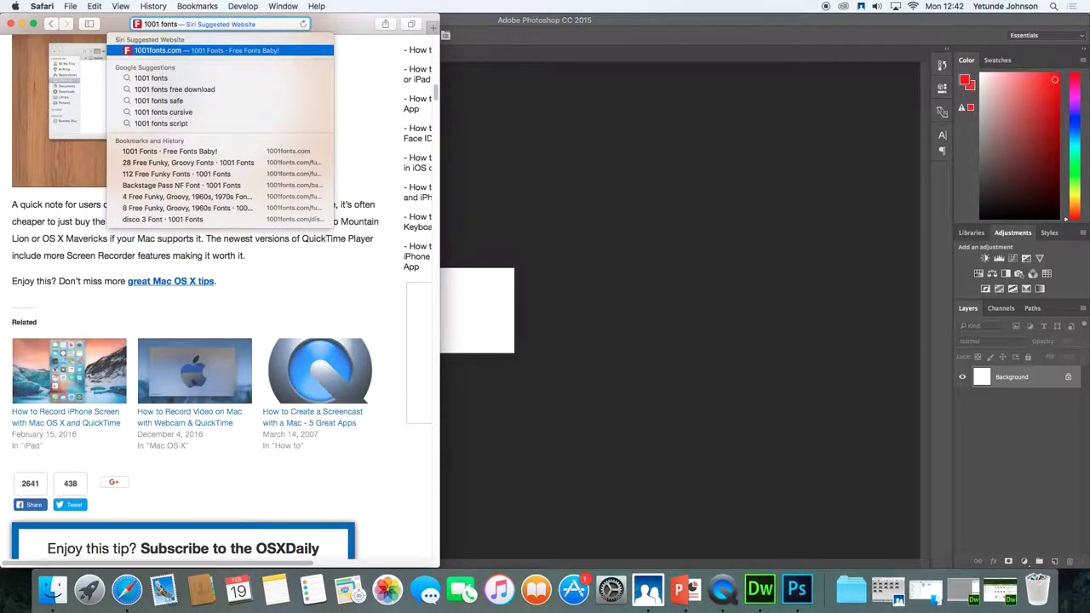
key(Return)
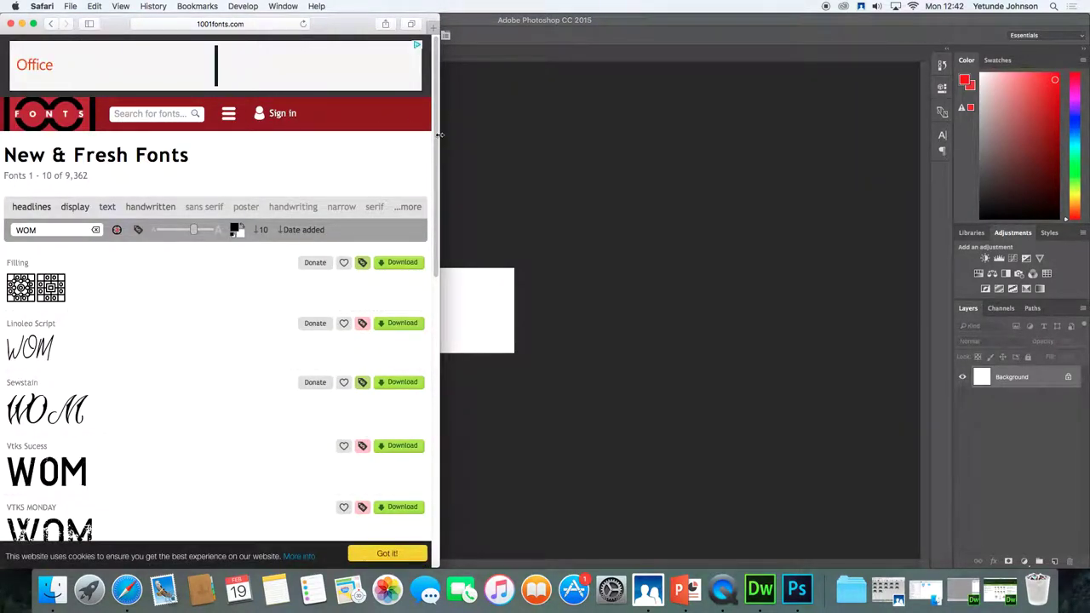
drag(438, 134, 811, 156)
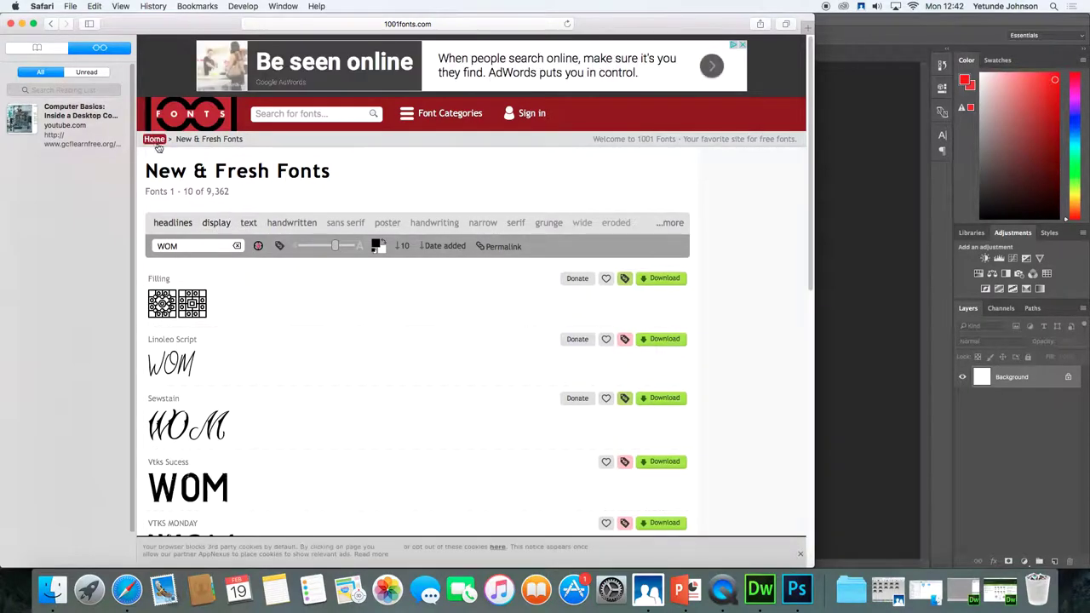
click(304, 113)
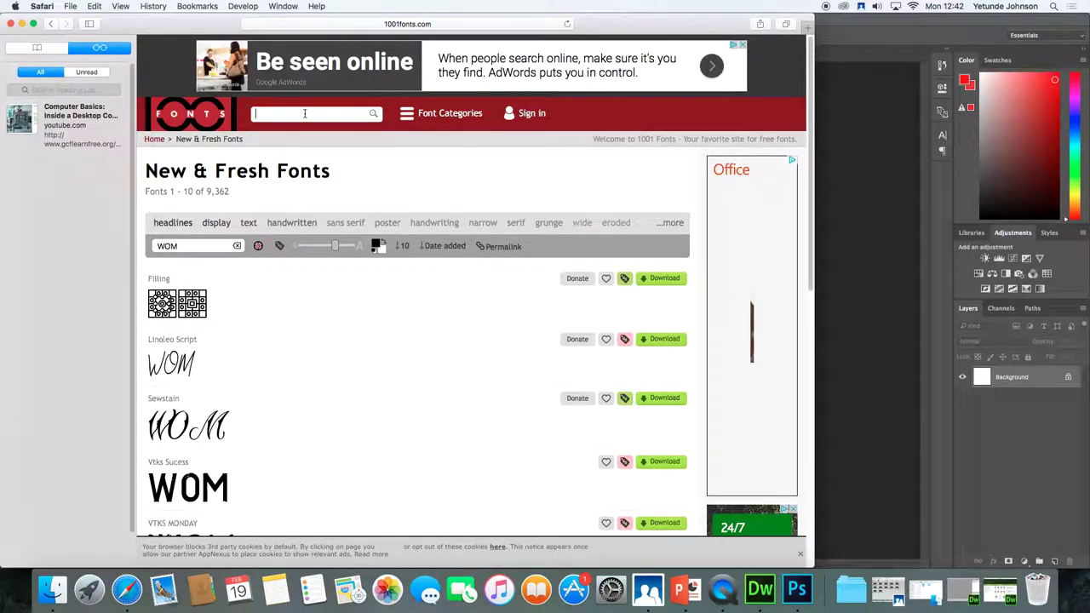
click(256, 111)
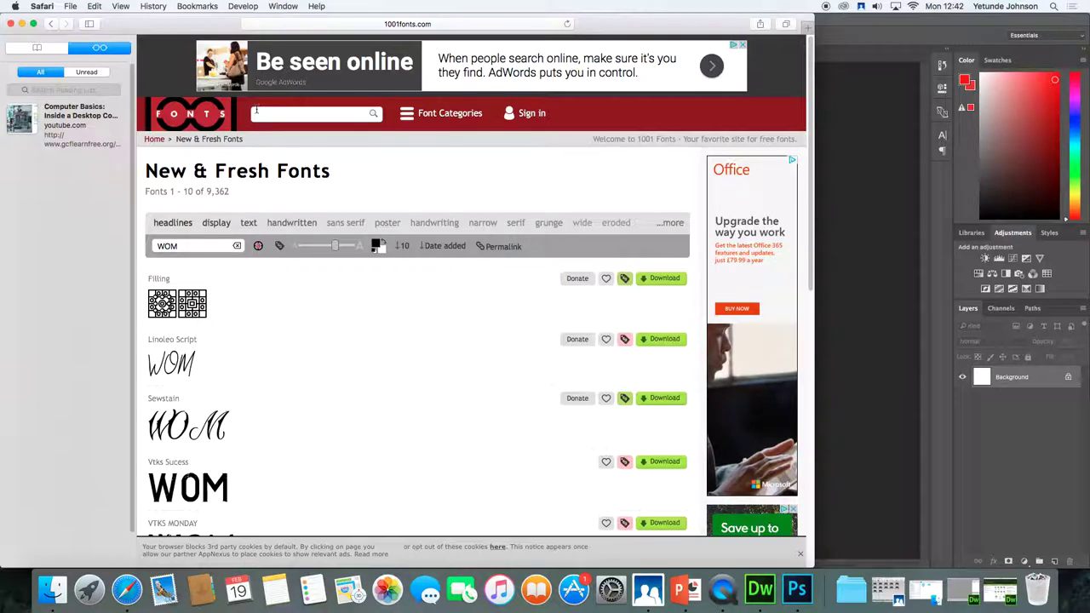
text(ic)
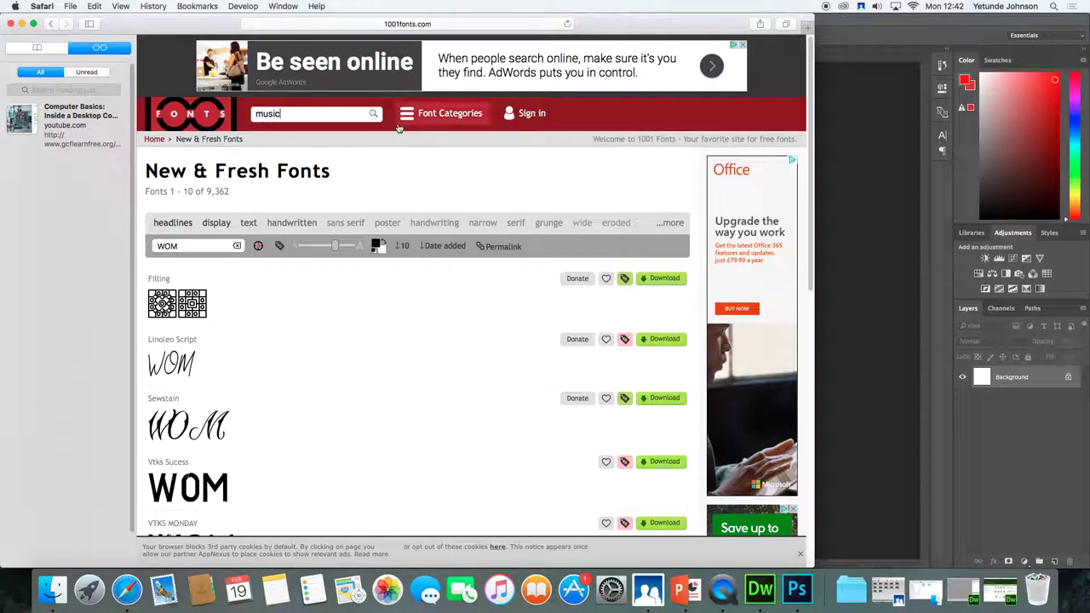
click(374, 115)
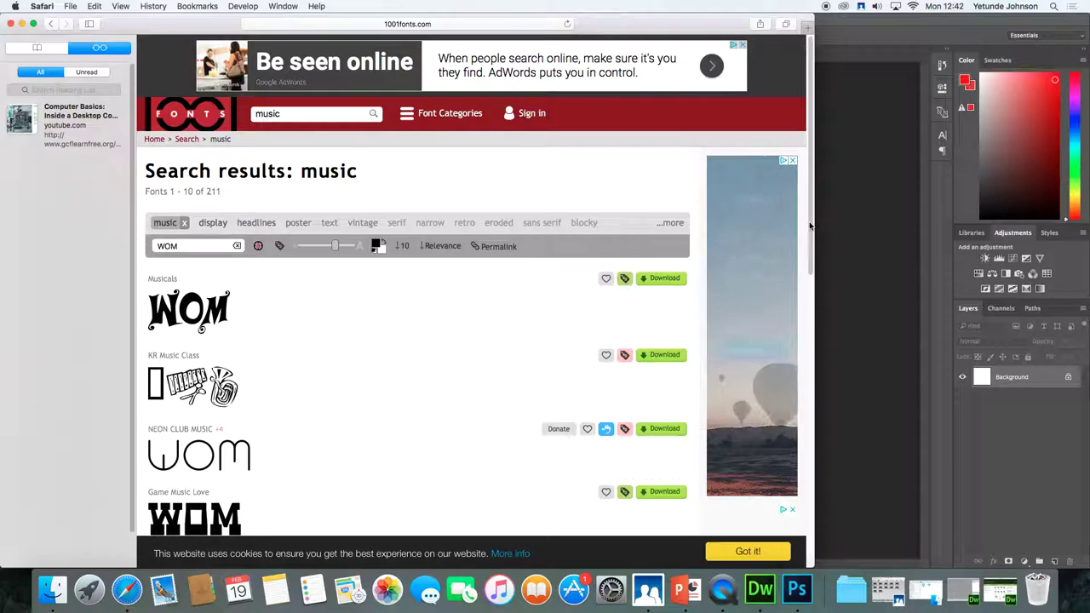
scroll(808, 227, down, 5)
scroll(776, 395, down, 2)
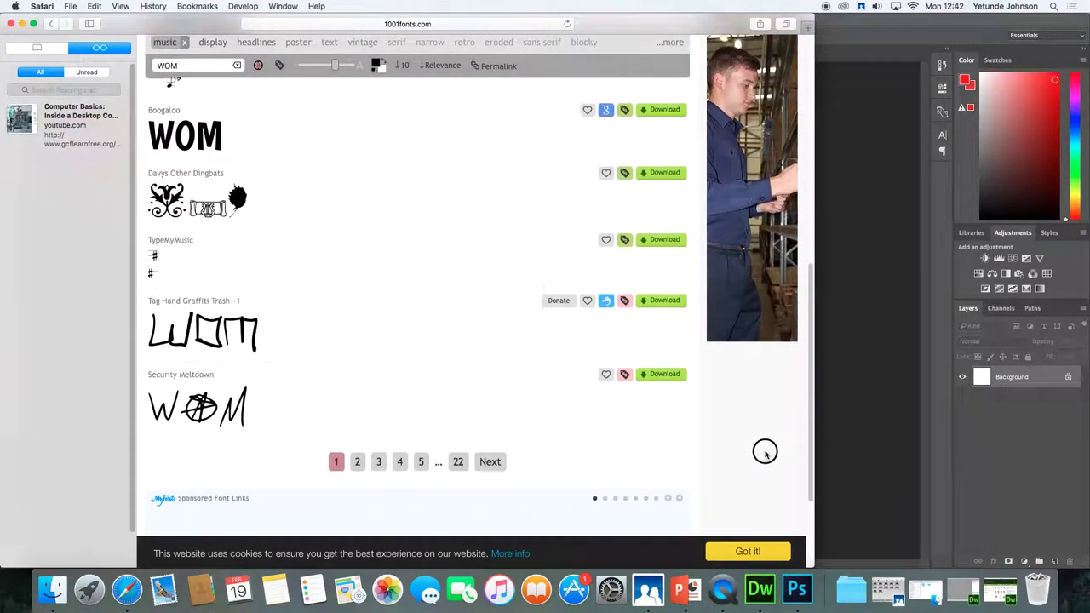
scroll(776, 416, up, 5)
scroll(771, 383, down, 5)
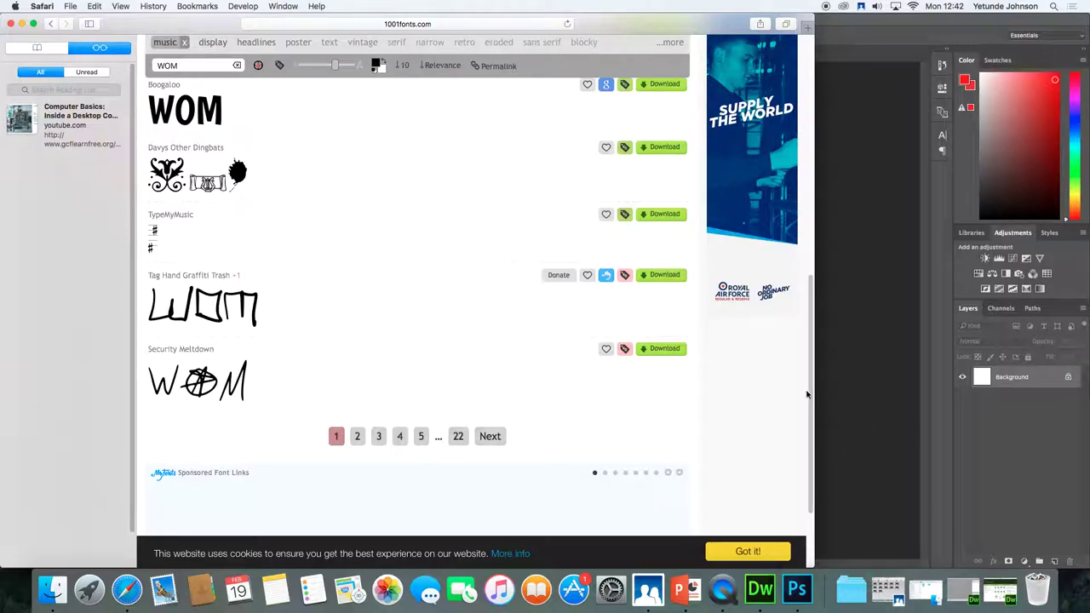
scroll(816, 375, up, 8)
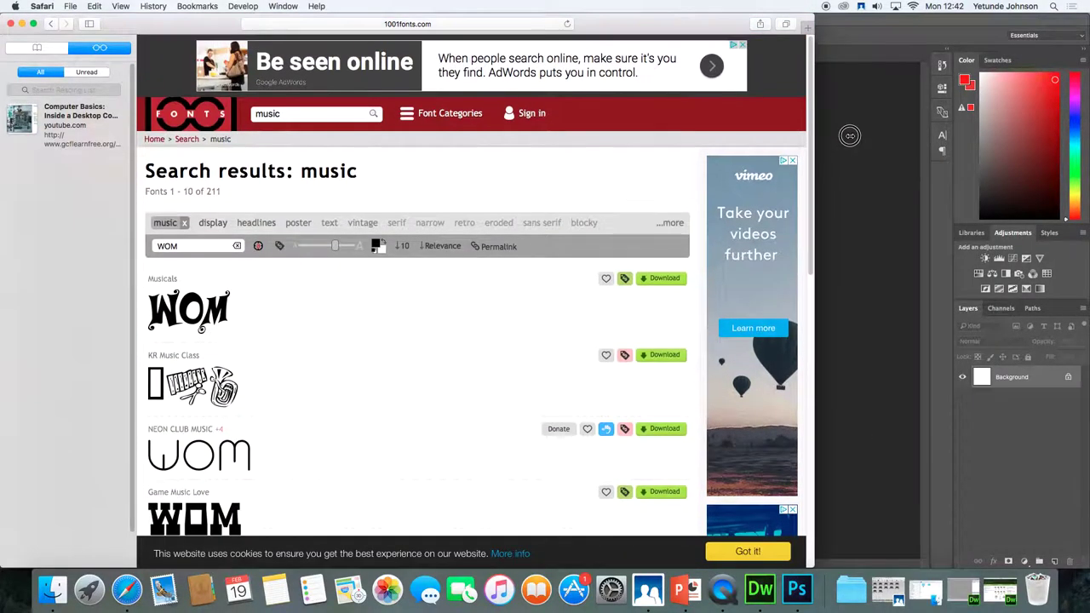
Filter fonts to the 1970s category with the funky tag and download disco 3
click(409, 115)
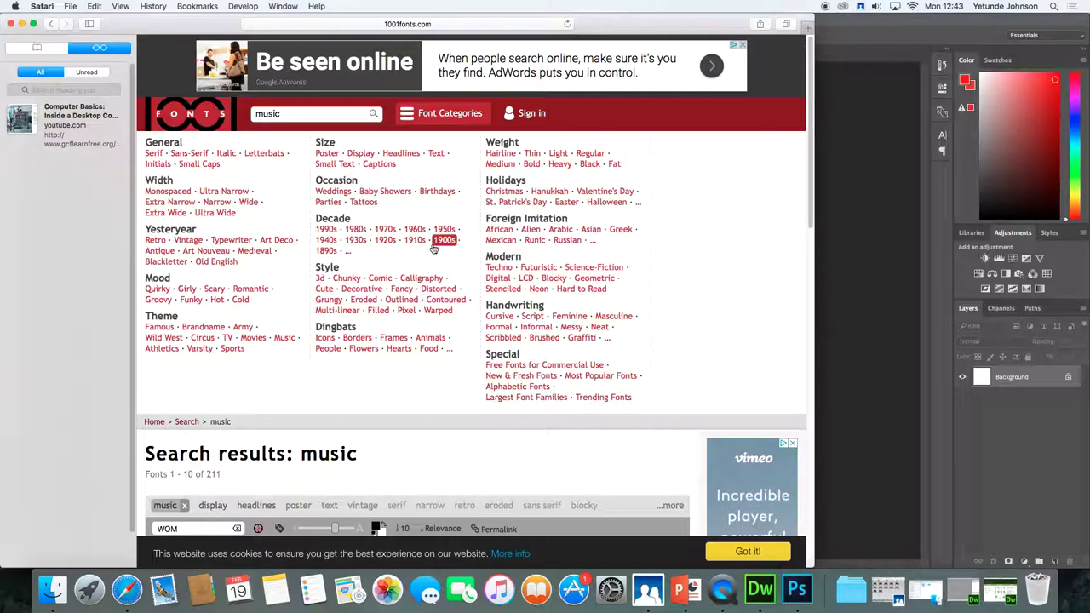
click(386, 230)
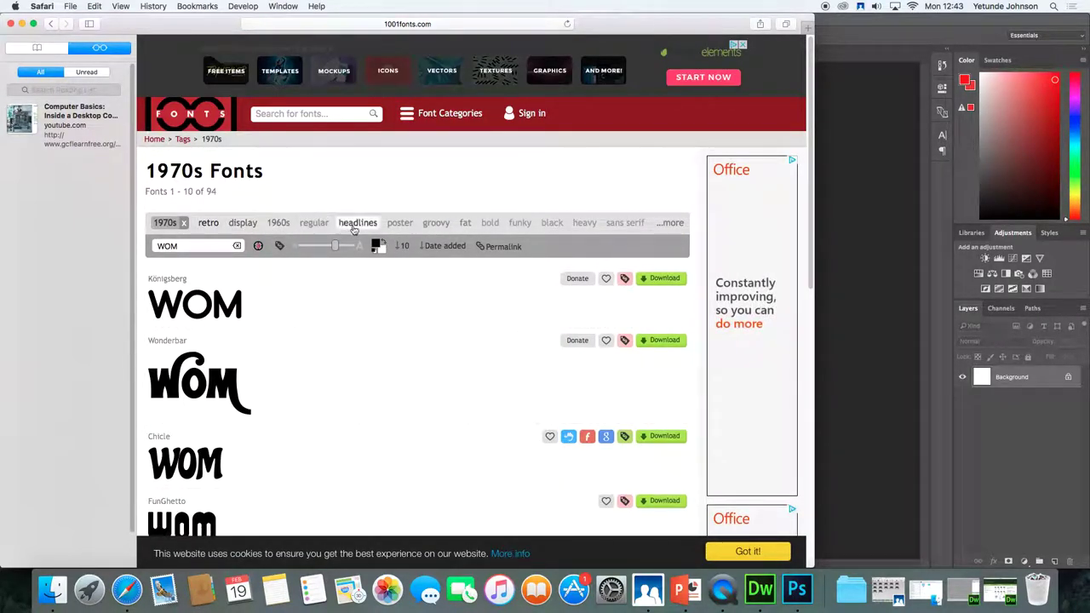
click(519, 224)
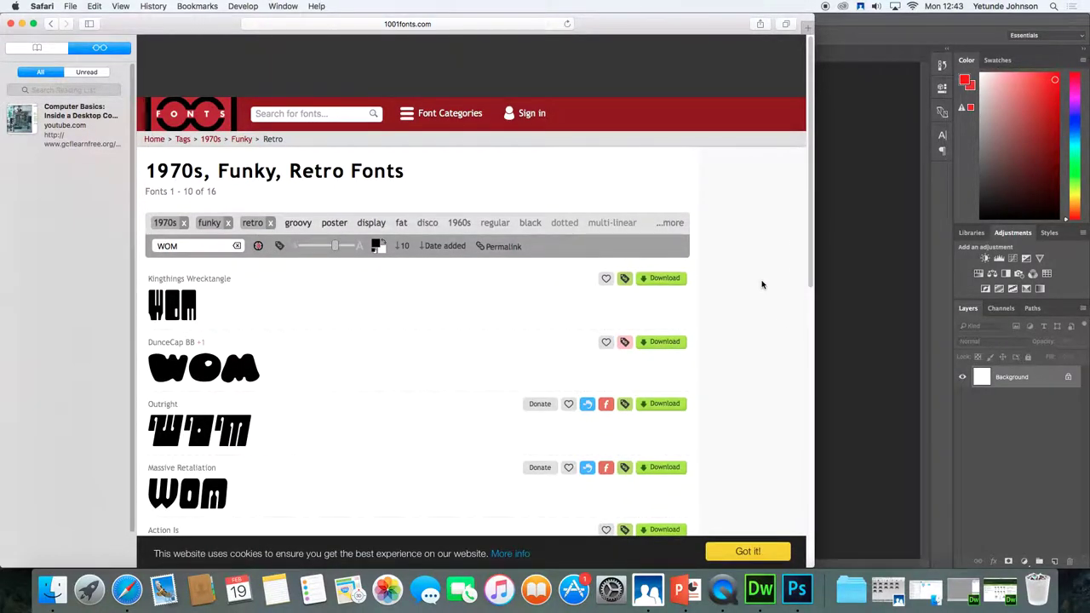
drag(812, 264, 689, 389)
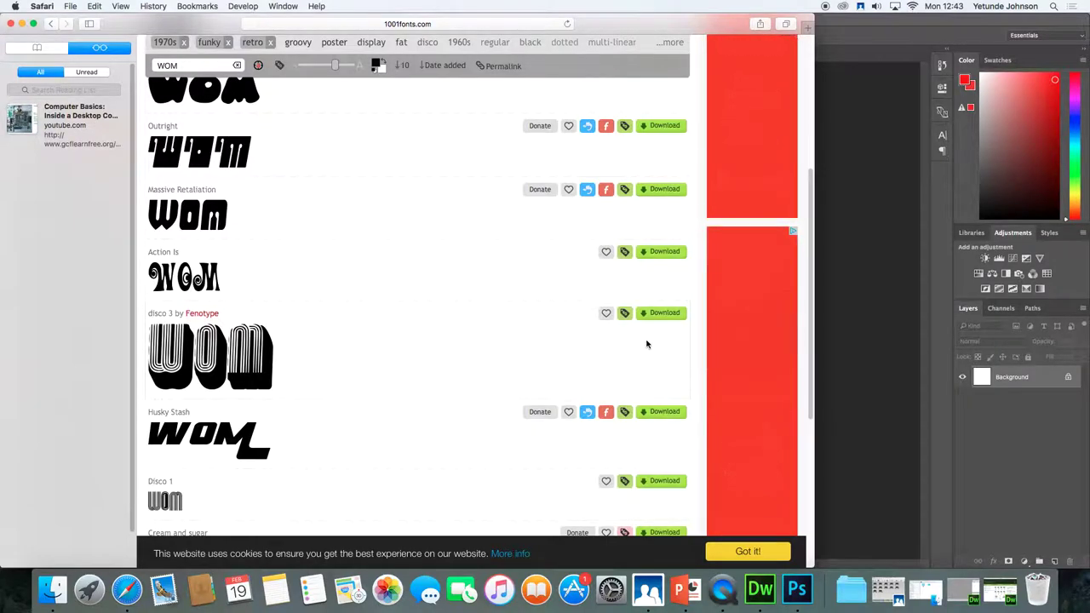
click(655, 314)
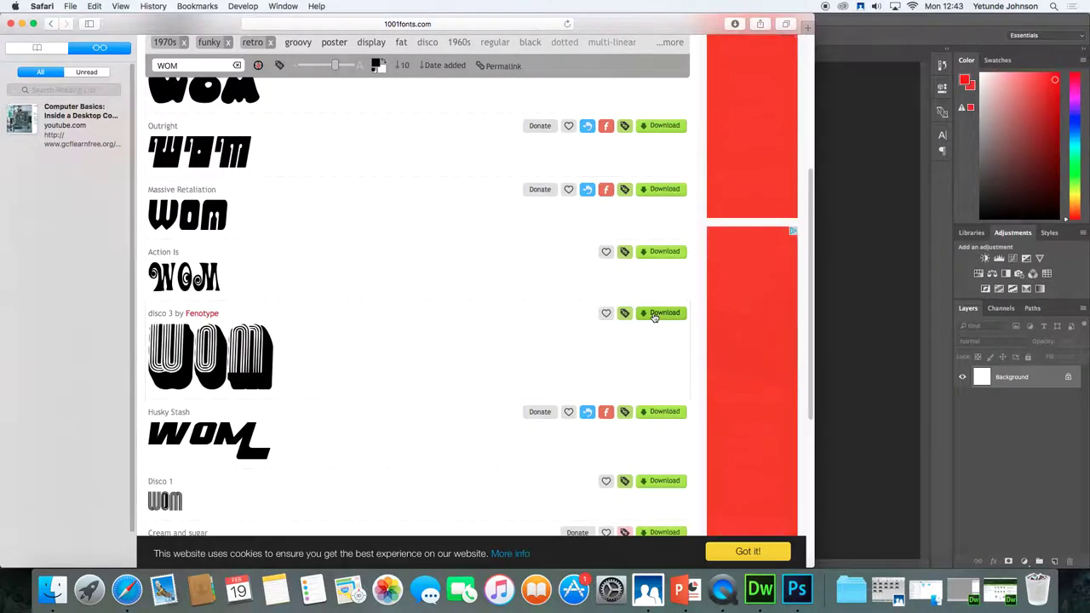
click(654, 314)
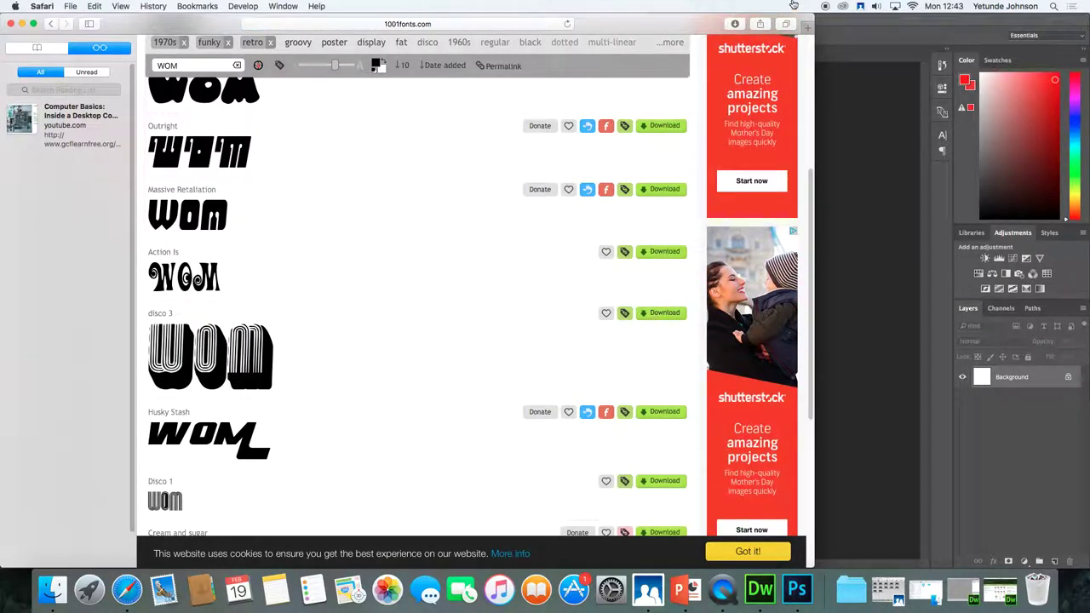
Minimize Safari and bring the Photoshop womlogo window to the front
click(22, 24)
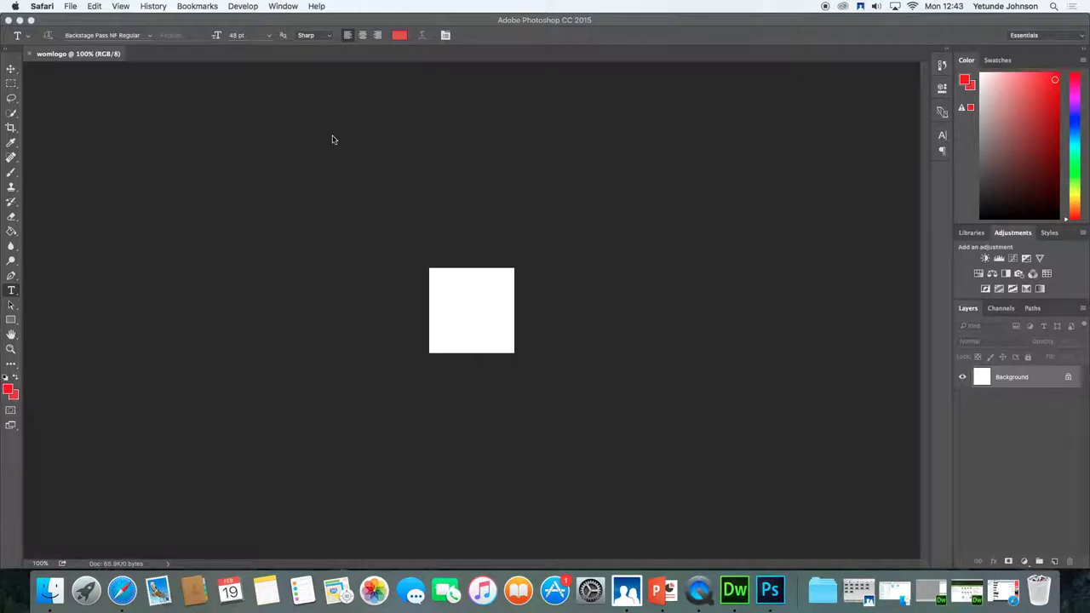
click(82, 26)
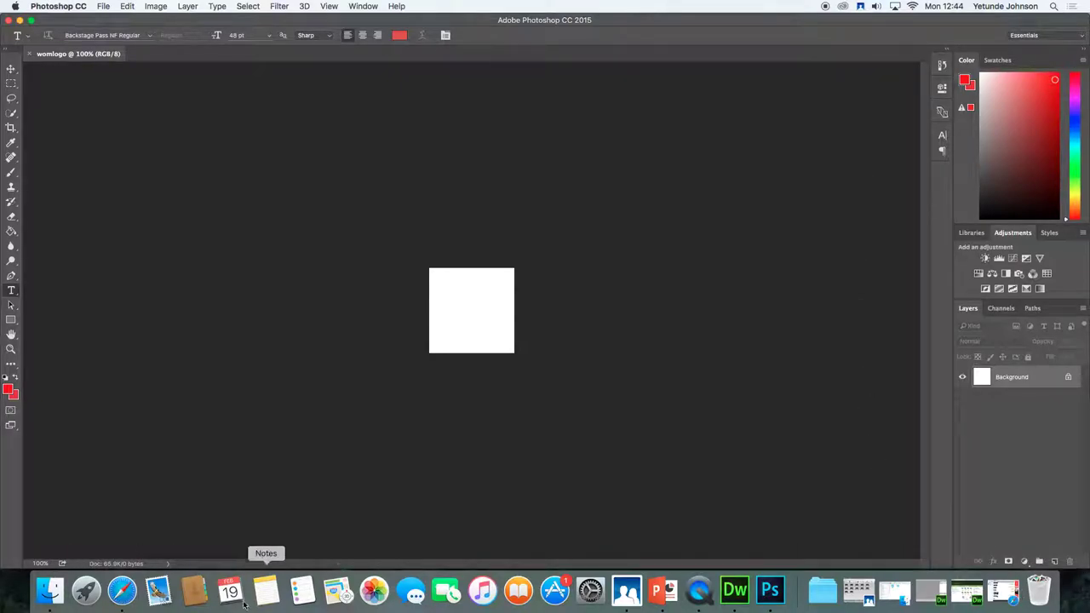
Show the Downloads folder in a Finder window and widen it to reveal full file names
click(51, 592)
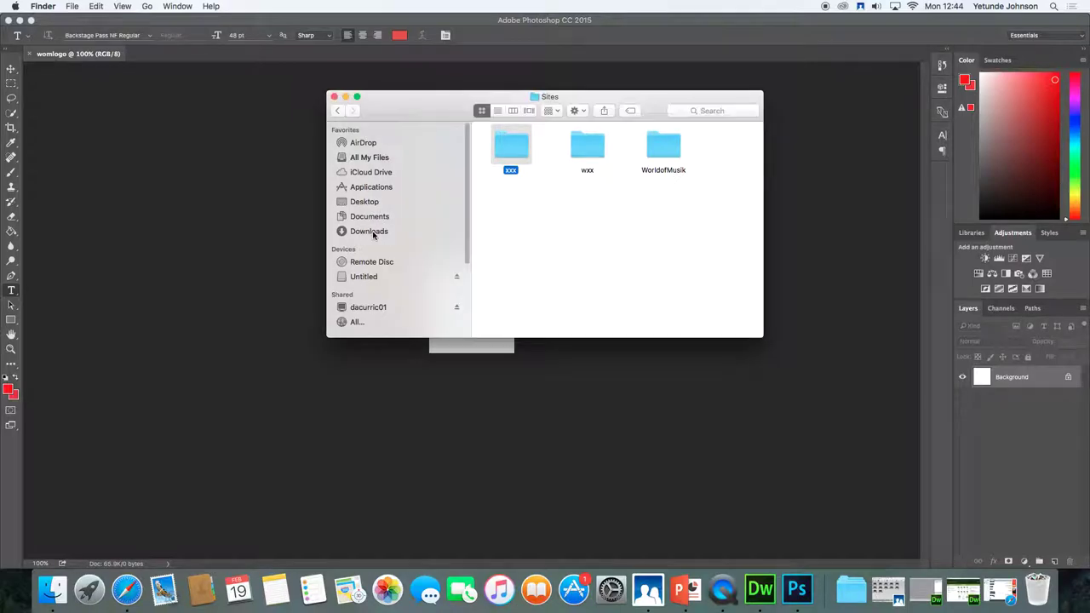
click(373, 232)
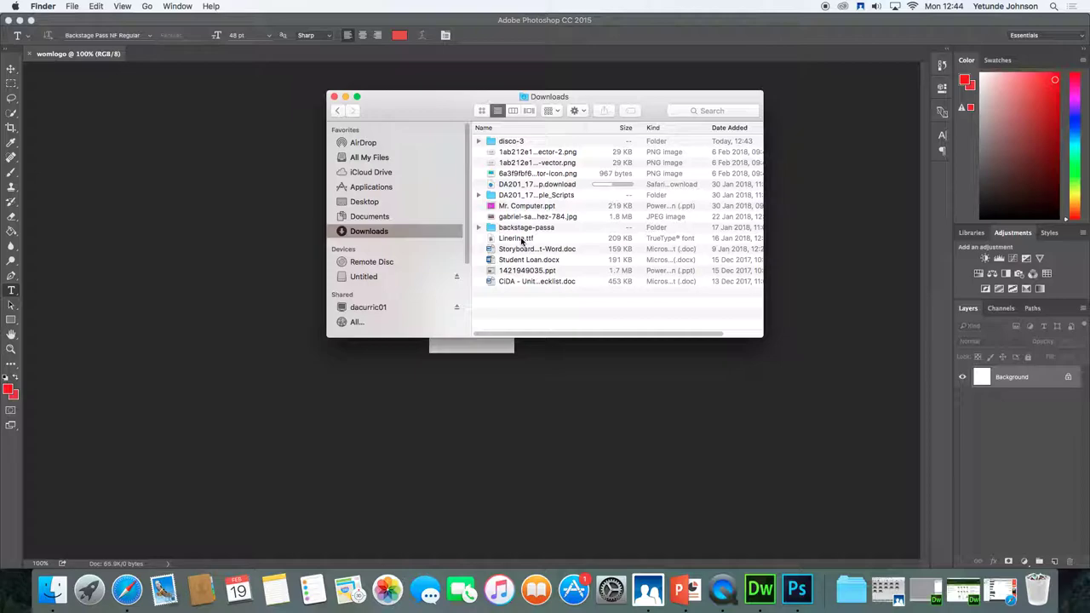
click(731, 128)
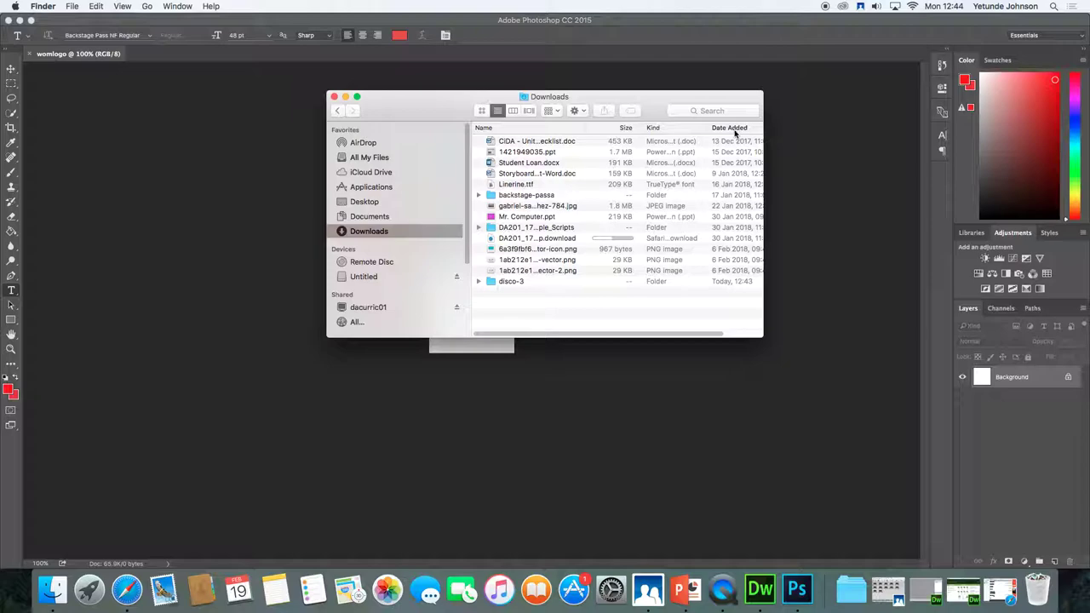
click(735, 130)
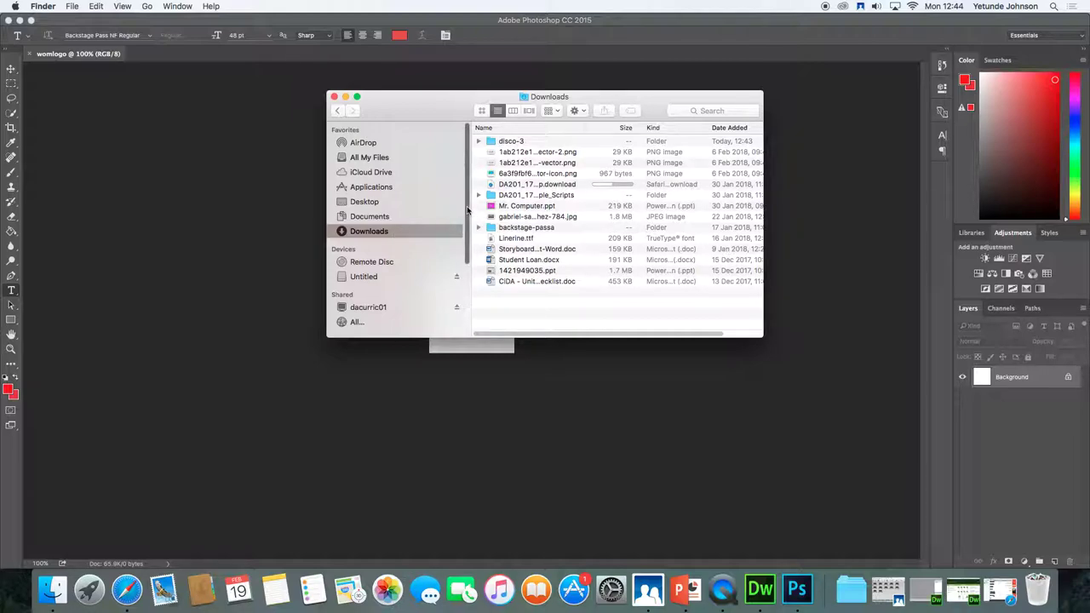
click(862, 599)
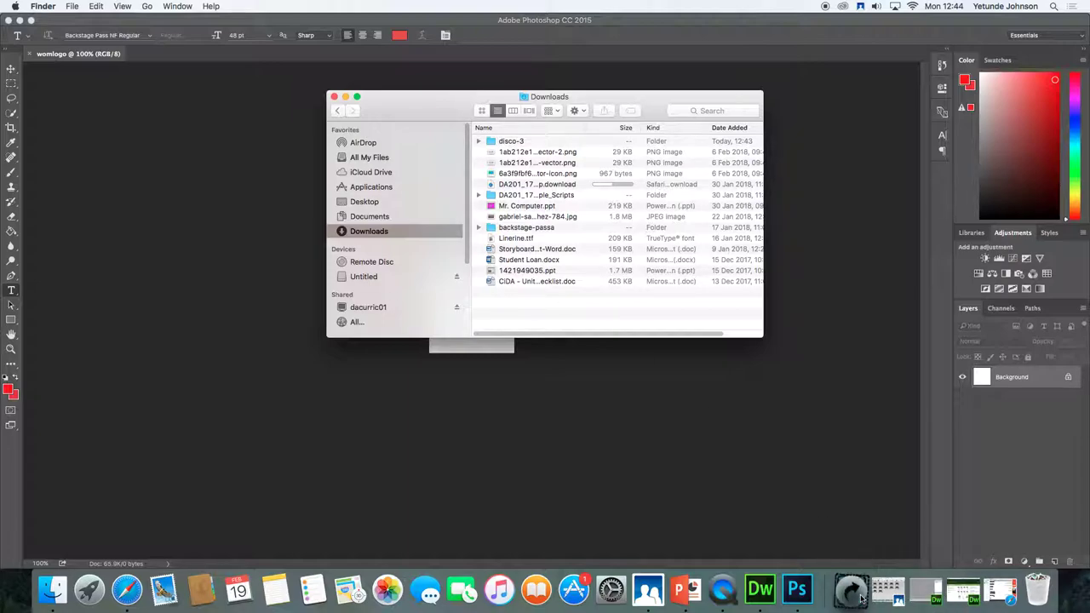
click(858, 598)
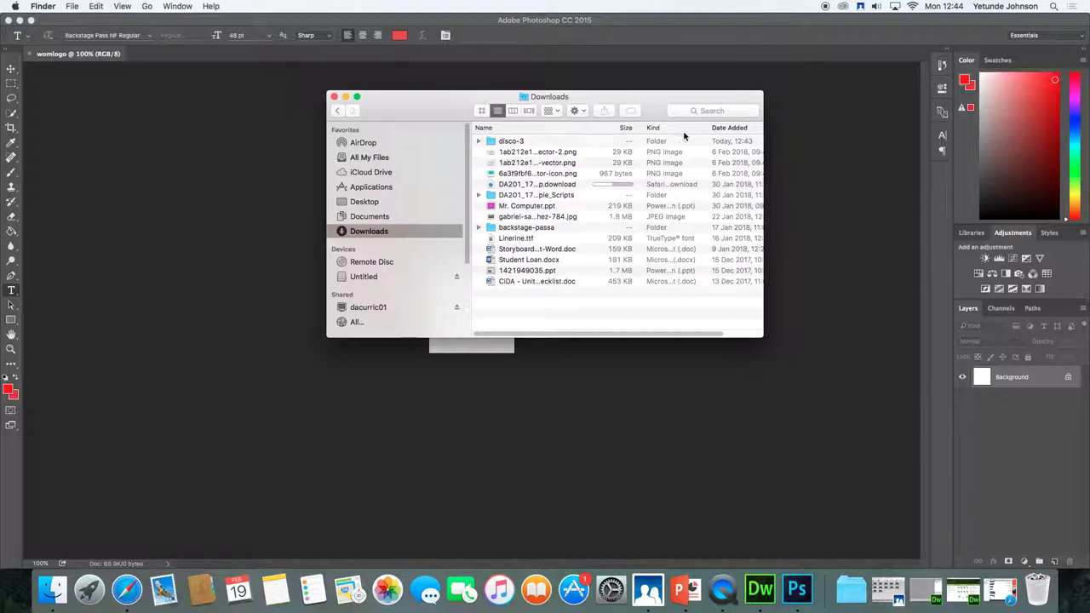
drag(764, 154, 896, 162)
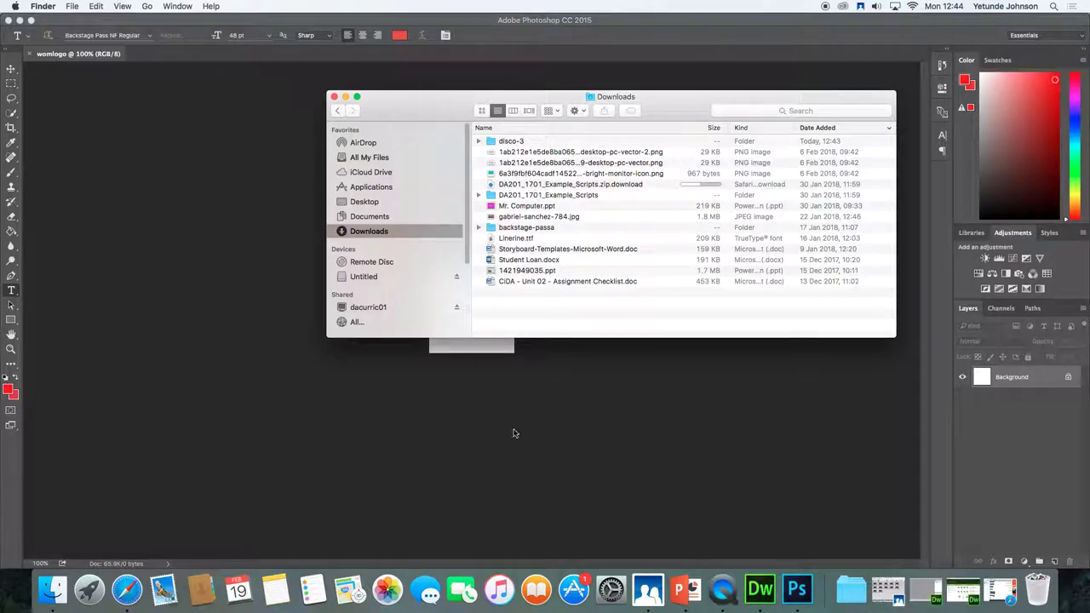
Confirm the finished download in Safari, then open the disco-3 folder in Downloads
click(127, 588)
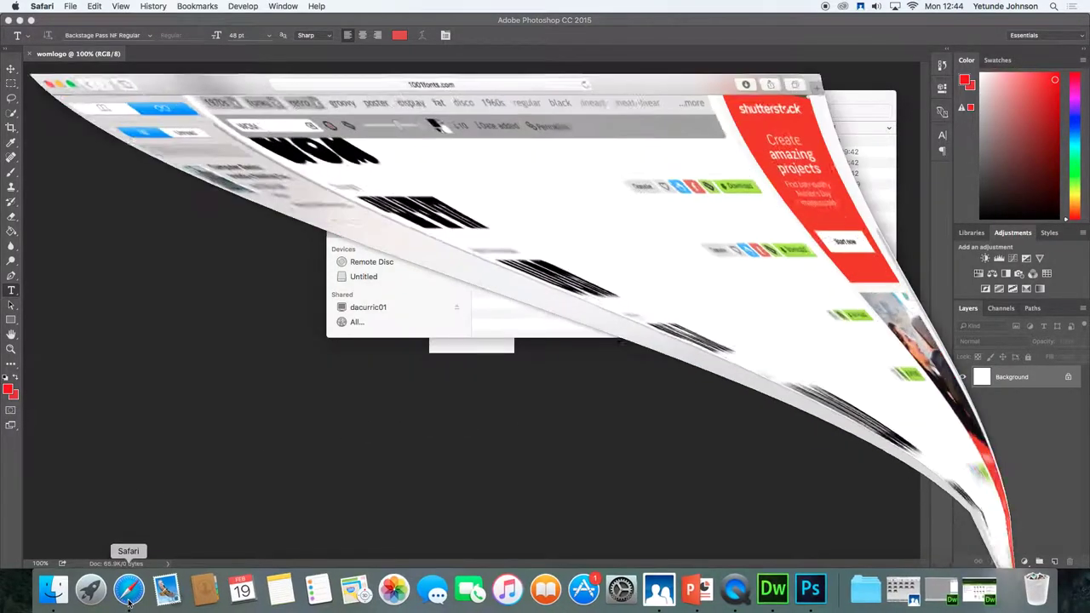
click(736, 24)
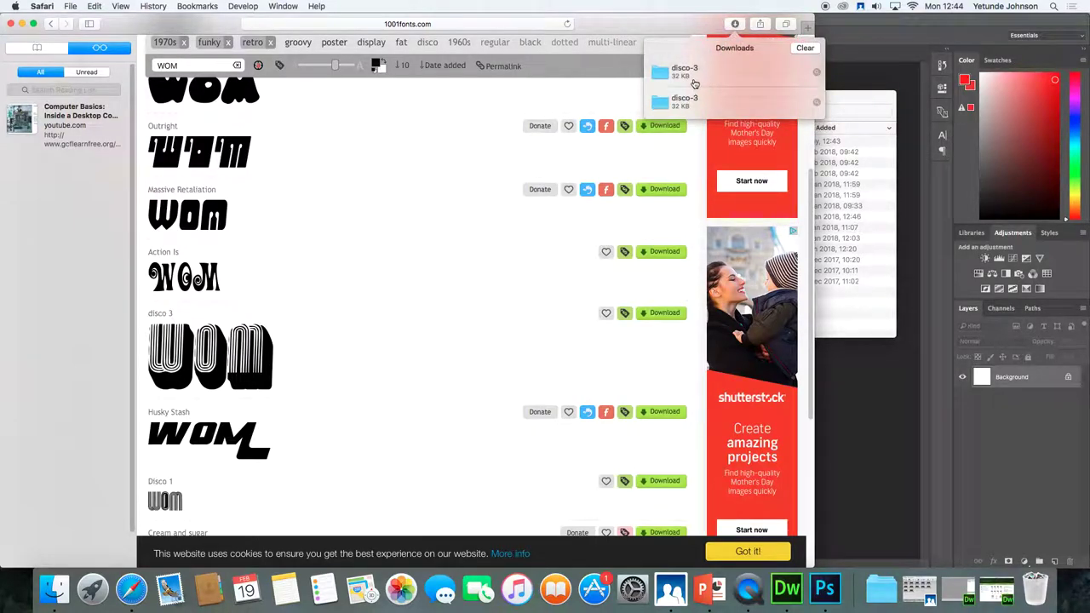
click(22, 23)
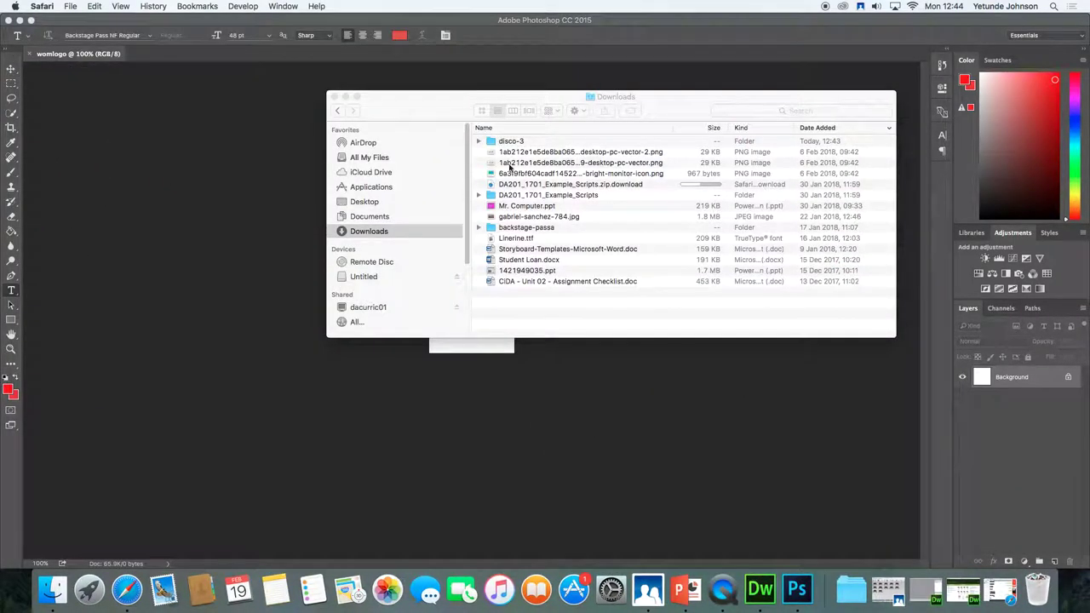
click(513, 143)
click(514, 145)
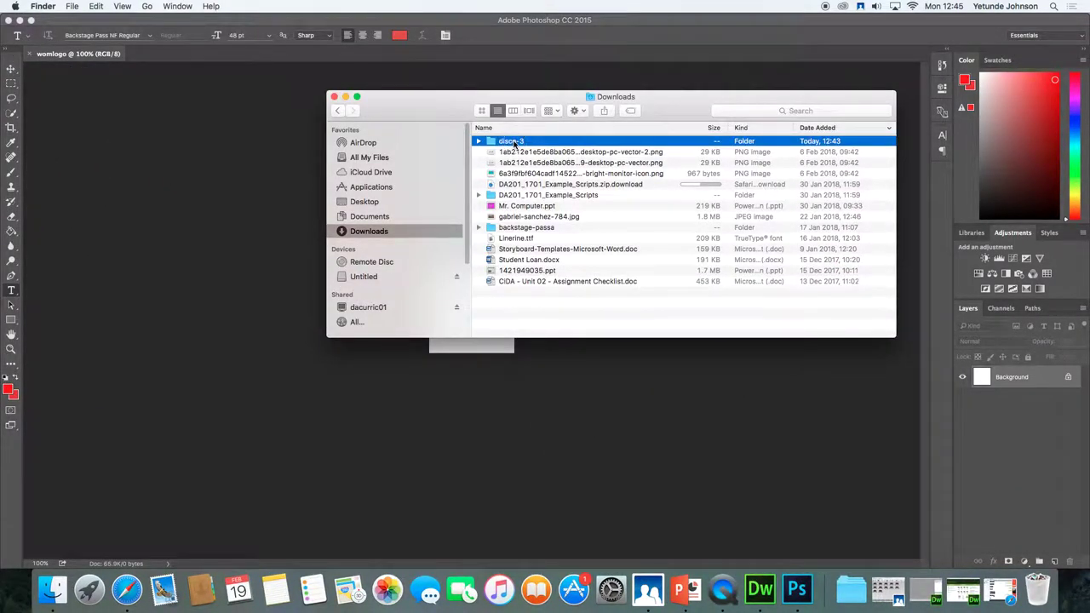
double_click(513, 143)
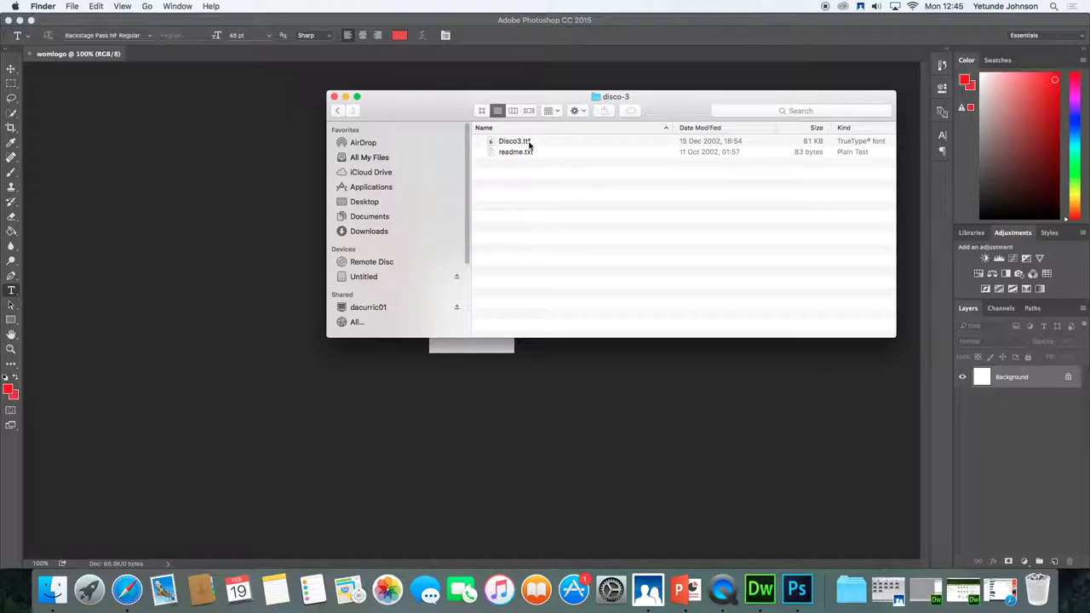
Install Disco3.ttf through Font Book despite the warning, preview disco 3, then minimize Font Book
double_click(529, 145)
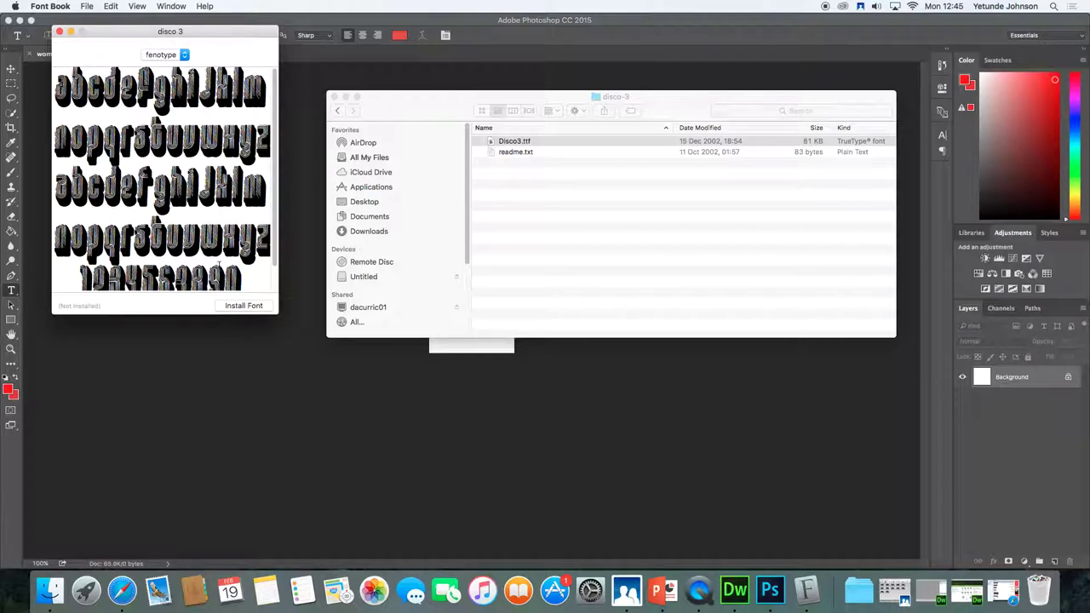
click(249, 307)
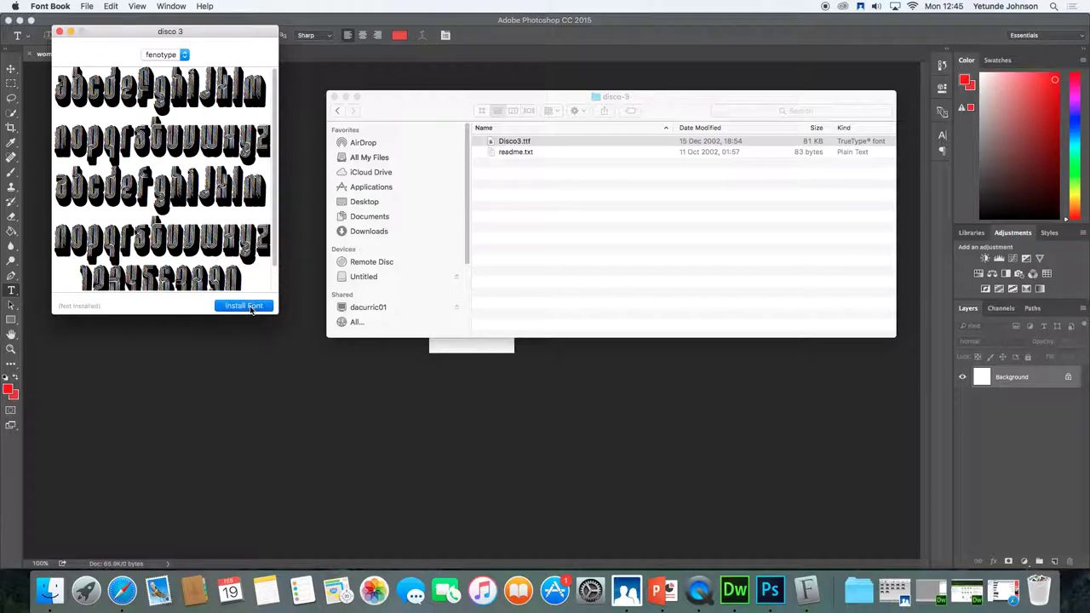
click(247, 307)
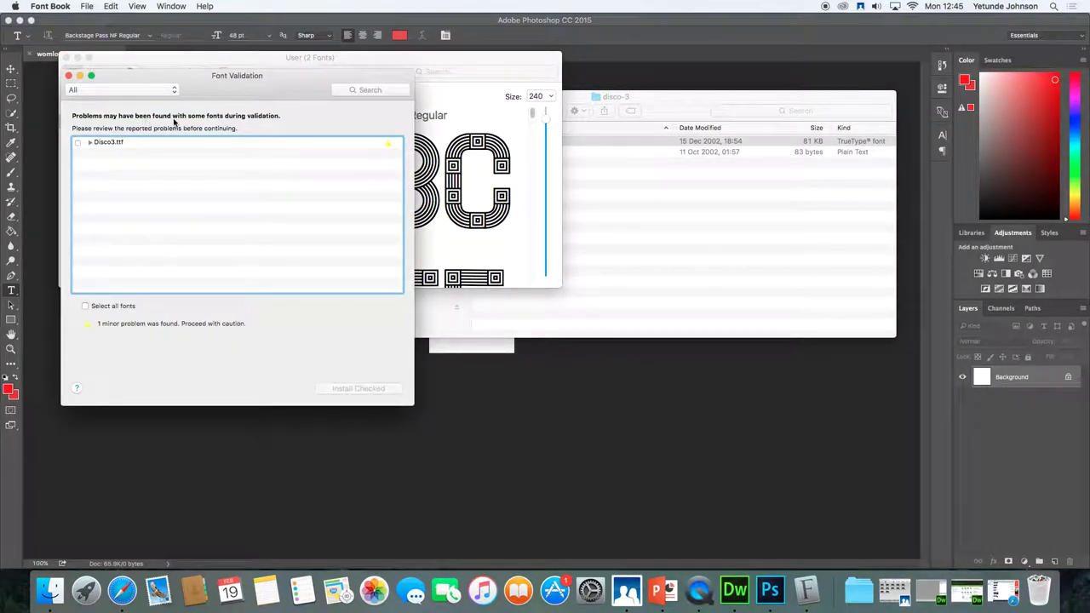
click(79, 144)
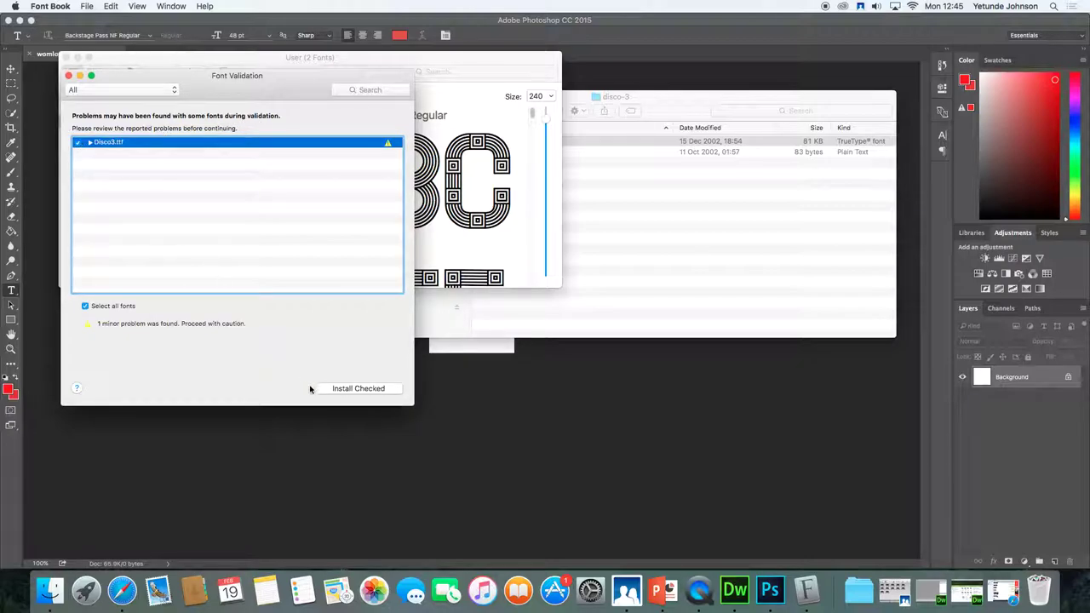
click(353, 390)
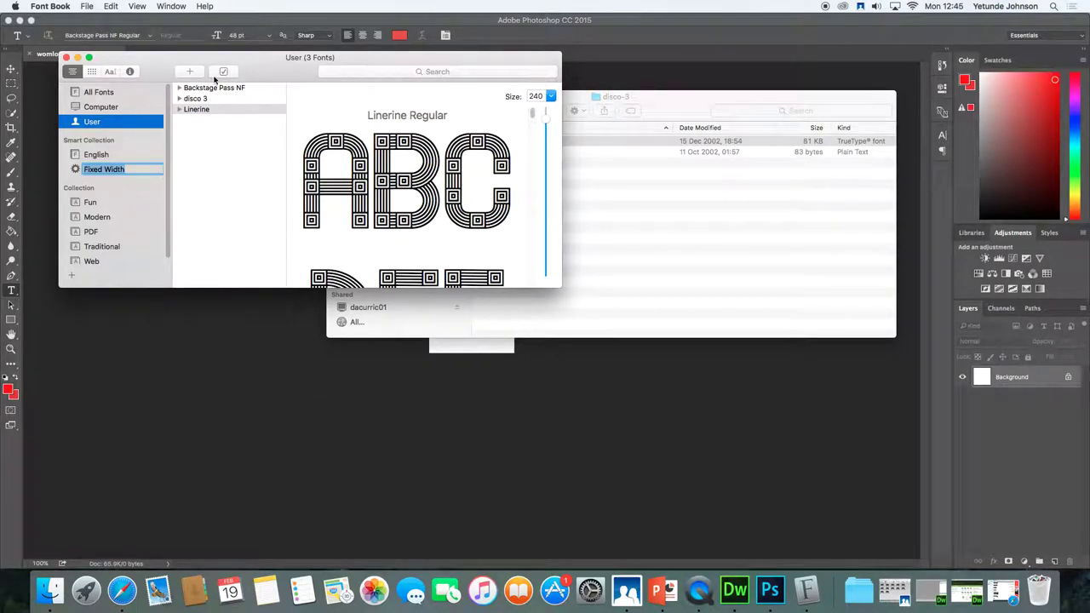
click(194, 101)
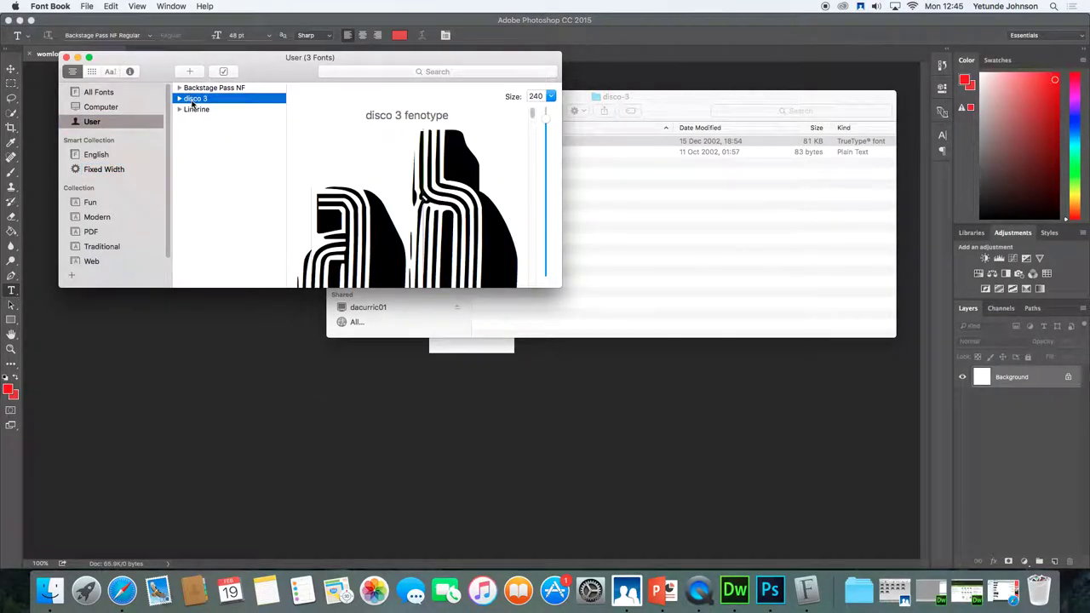
click(77, 57)
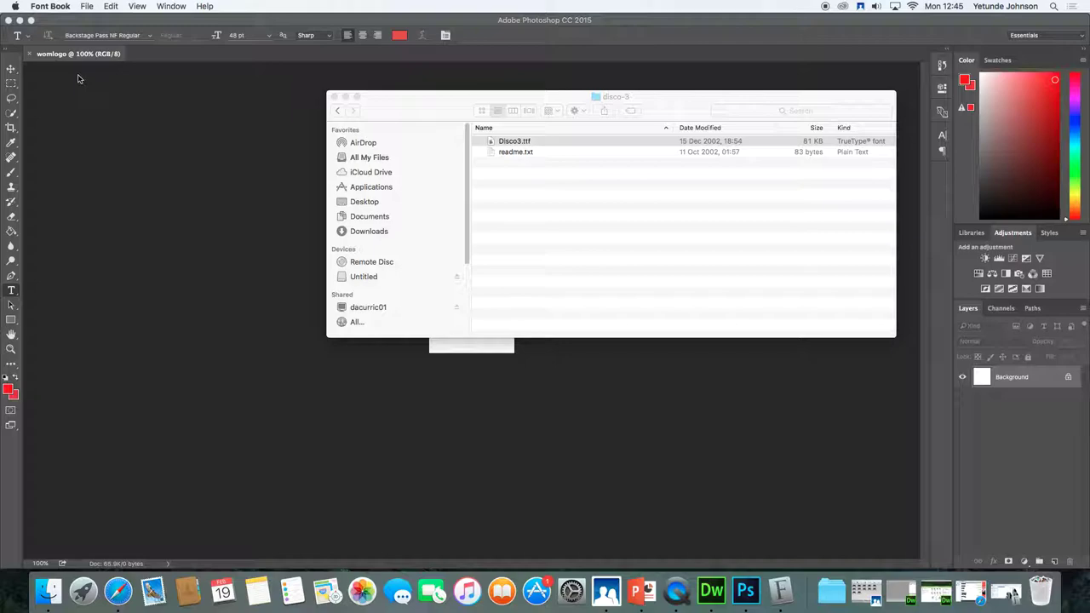
Minimize the Finder window and pick disco 3 fenotype from Photoshop's font family list
click(345, 96)
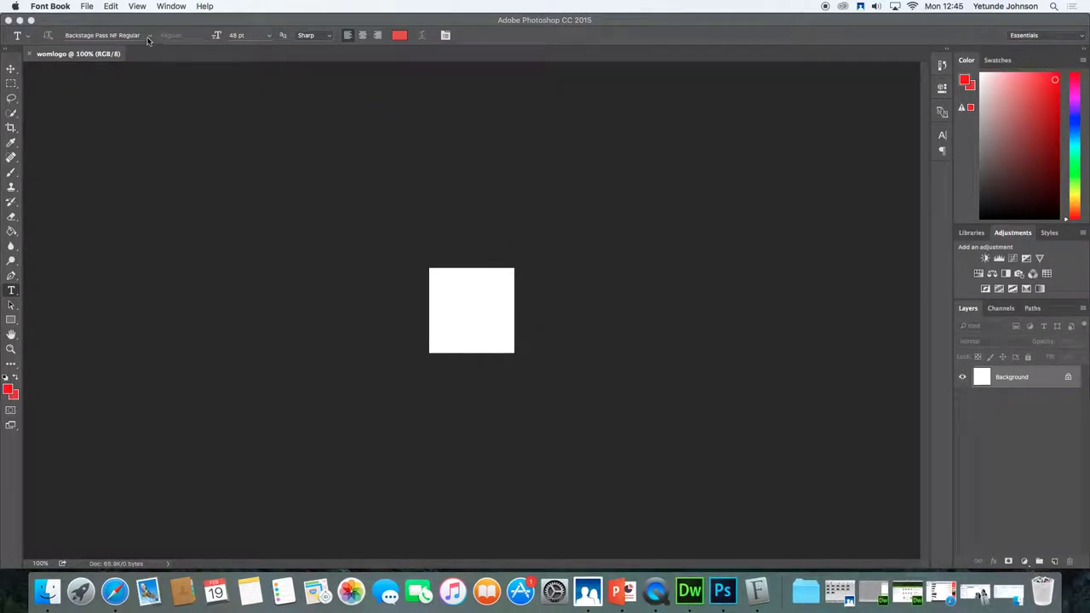
click(143, 39)
click(146, 39)
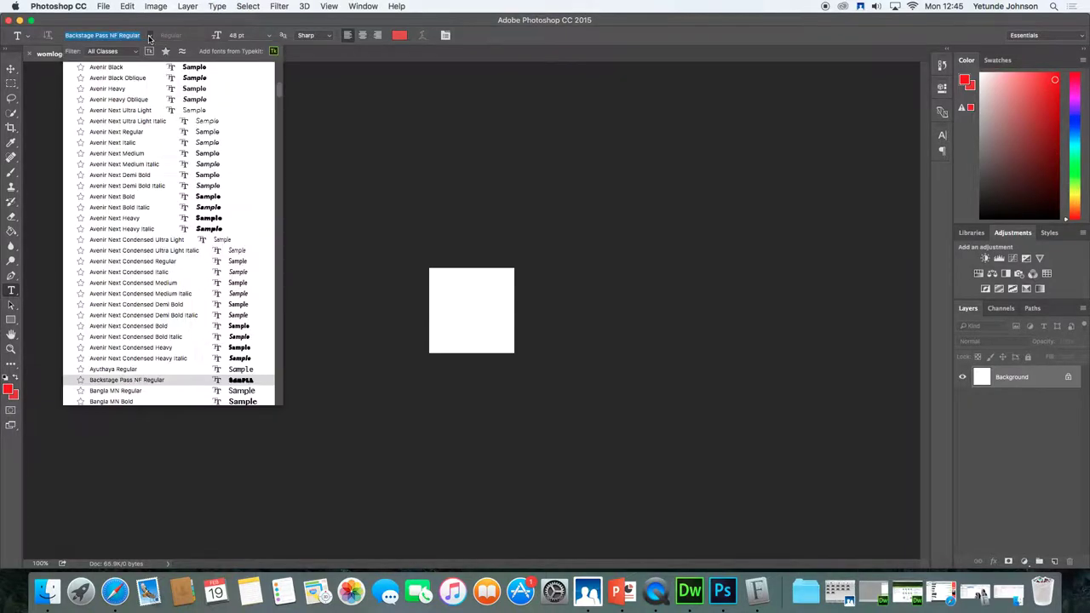
click(148, 38)
click(149, 38)
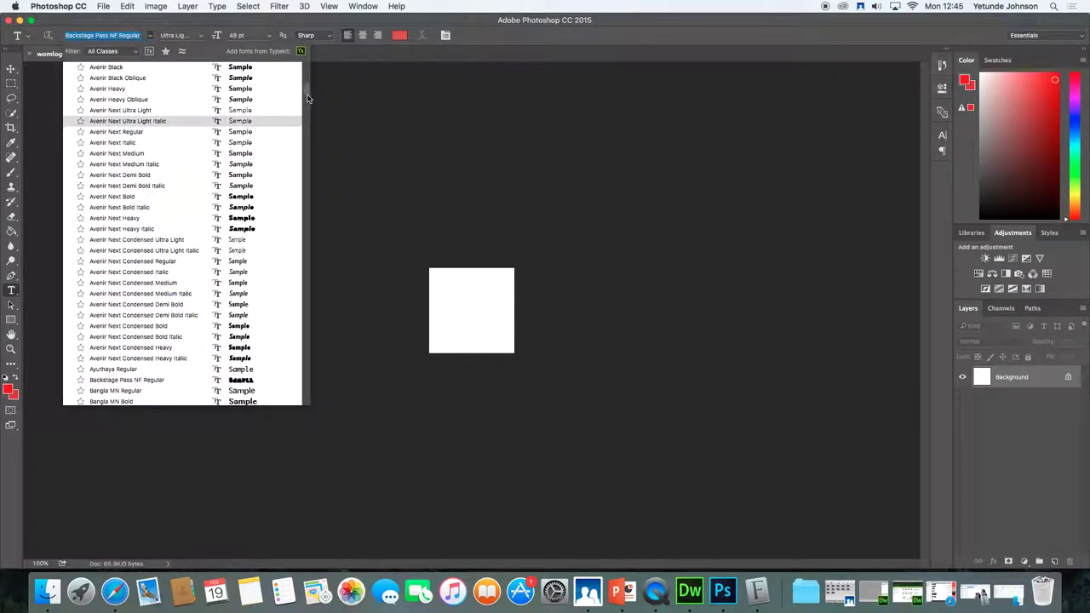
drag(305, 92, 309, 137)
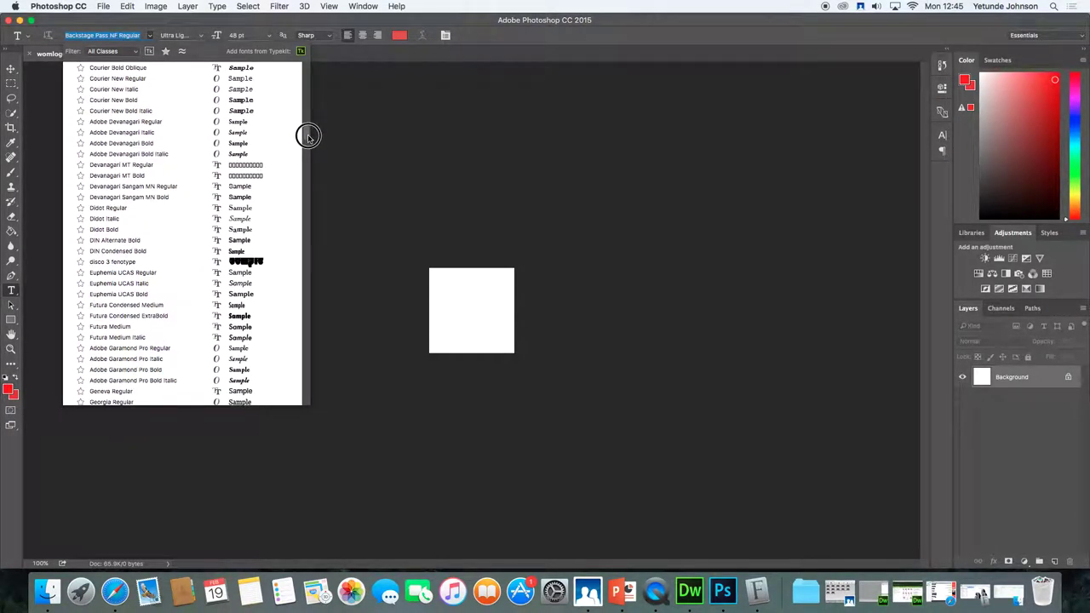
click(115, 263)
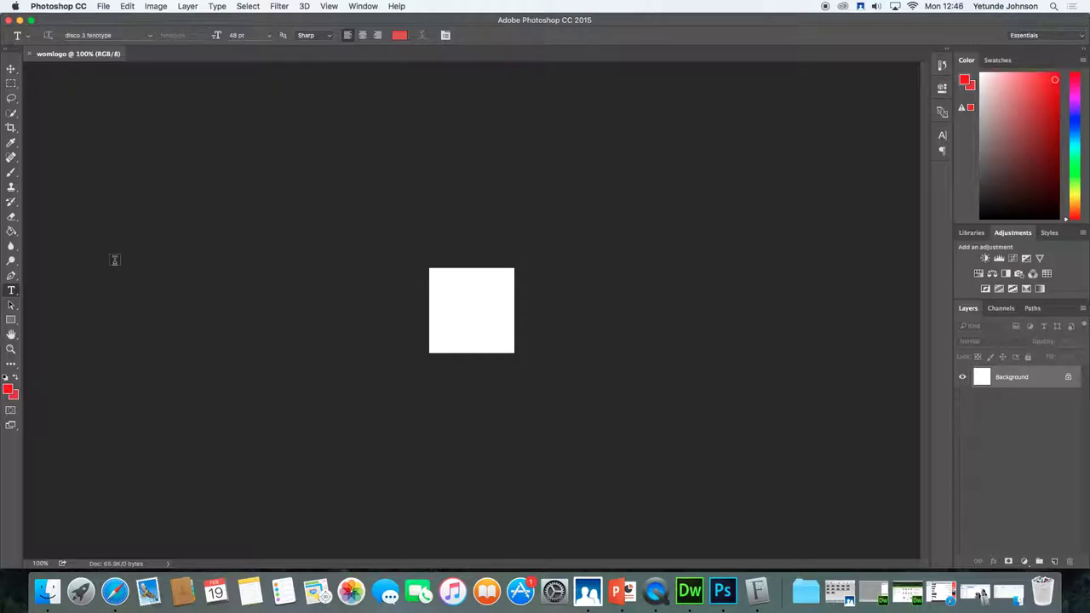
Type a trial 'wom' on the square, move it down, then discard it with Esc
click(445, 297)
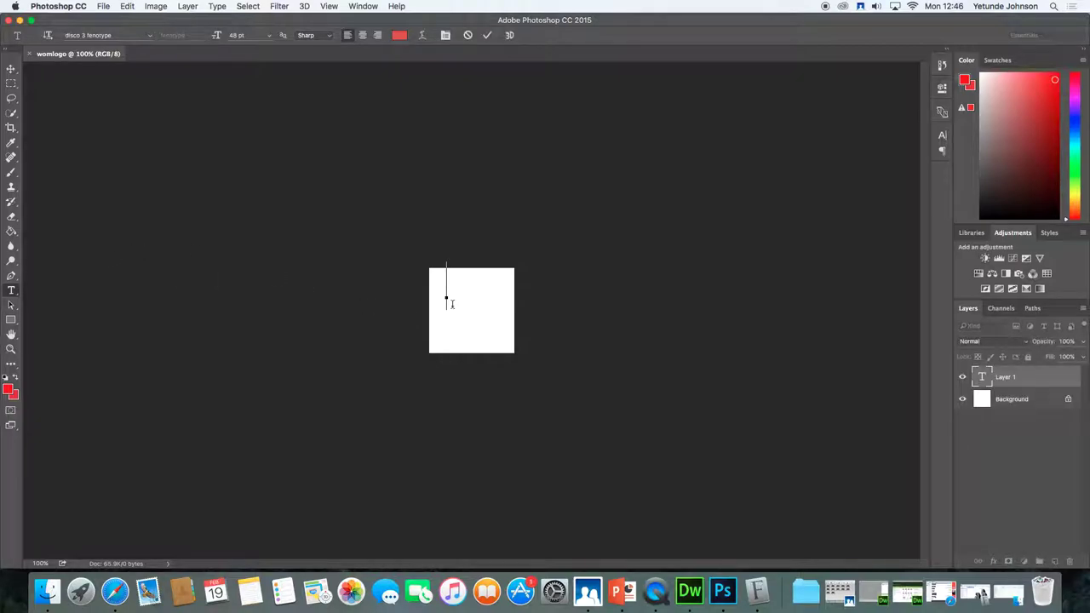
text(wom)
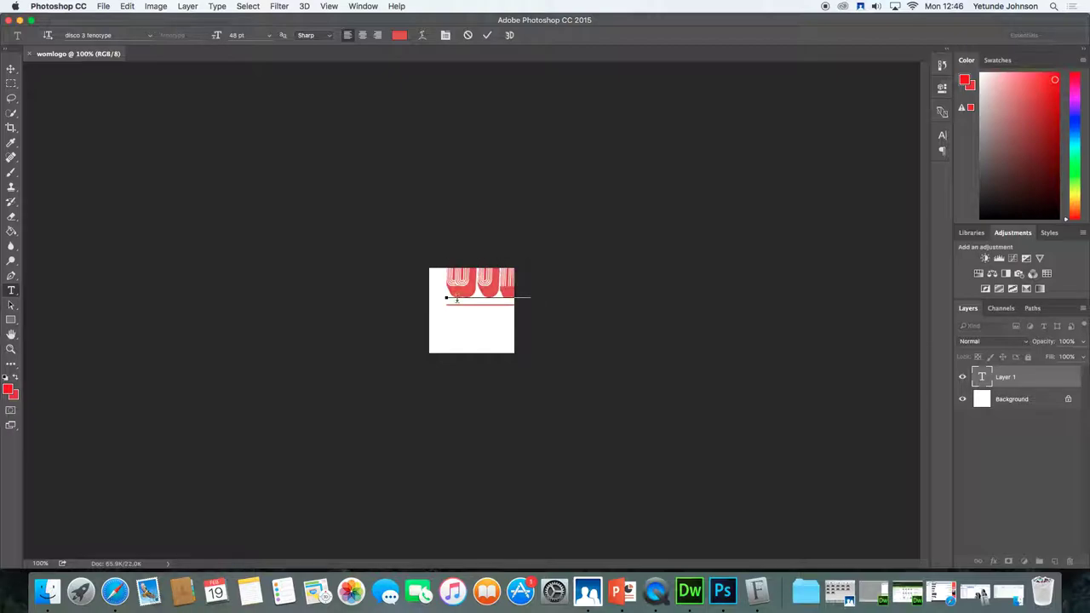
drag(465, 319, 462, 348)
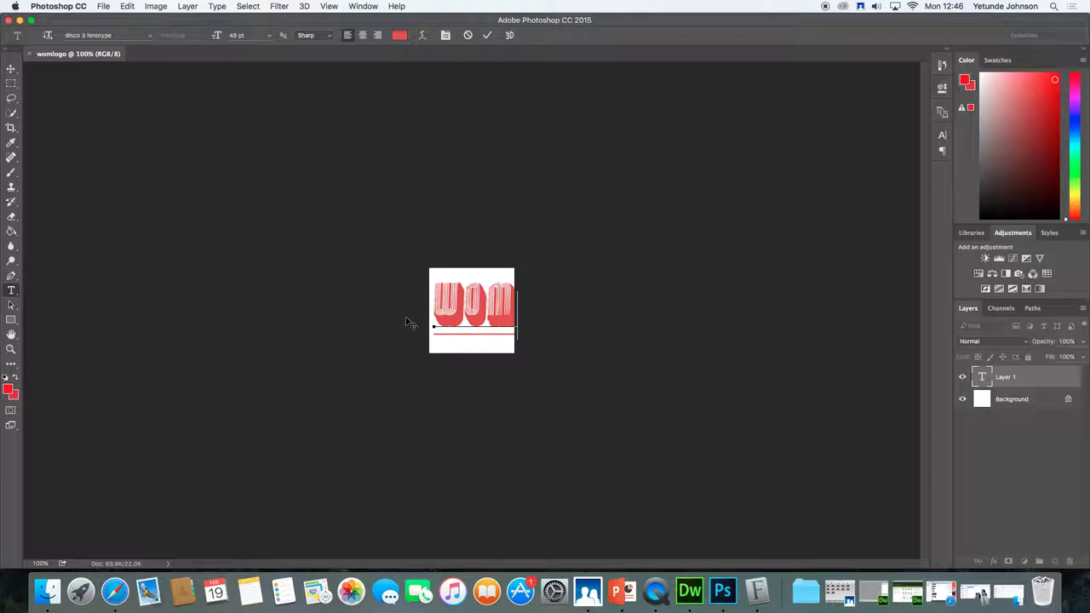
key(Escape)
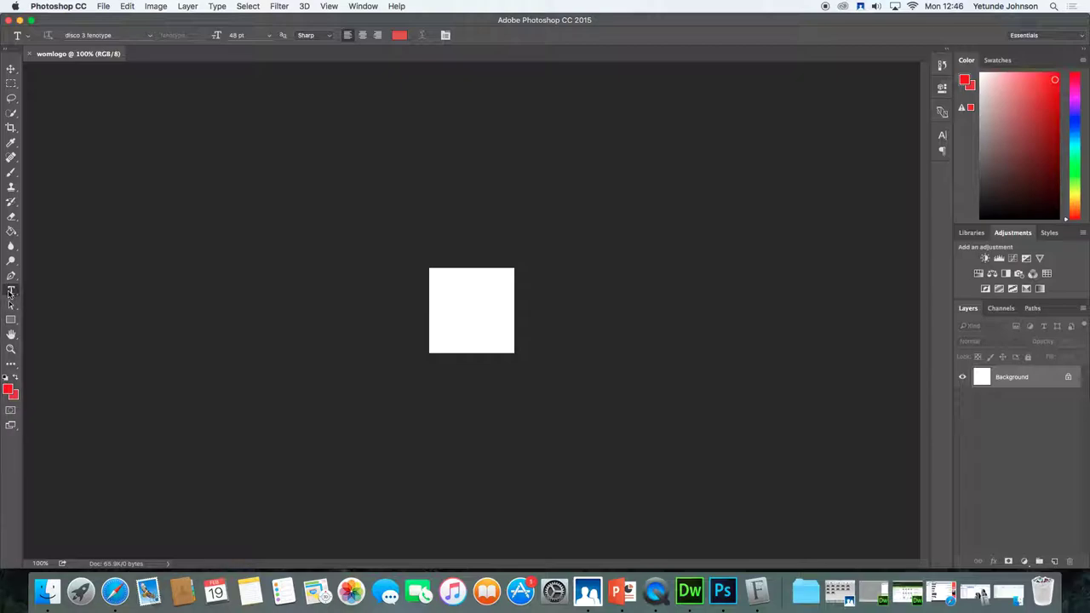
Type 'wom' on the square and drag the red text block down inside it
click(444, 300)
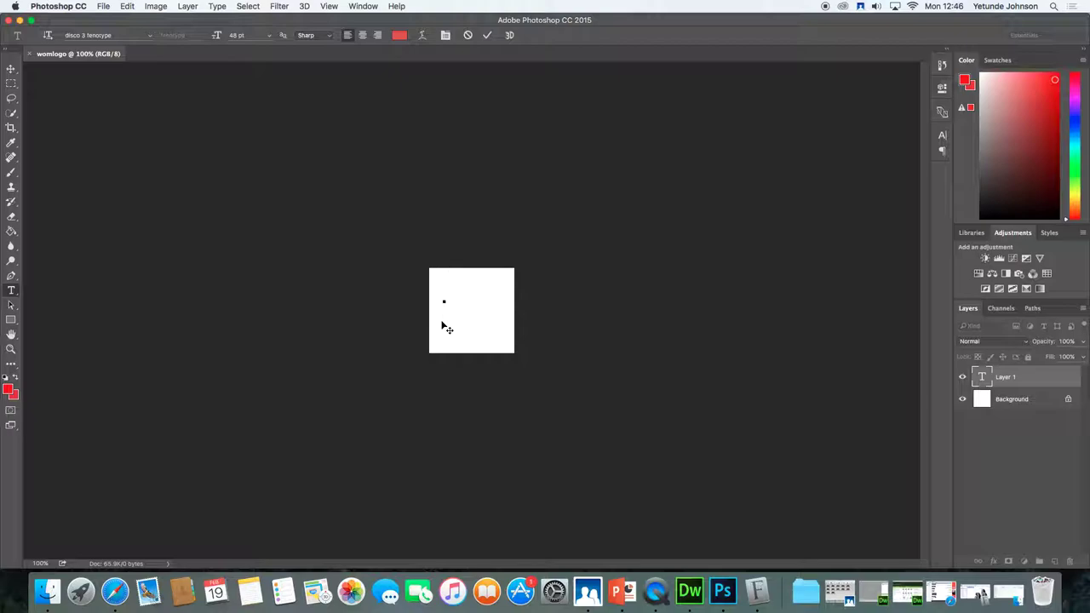
text(wom)
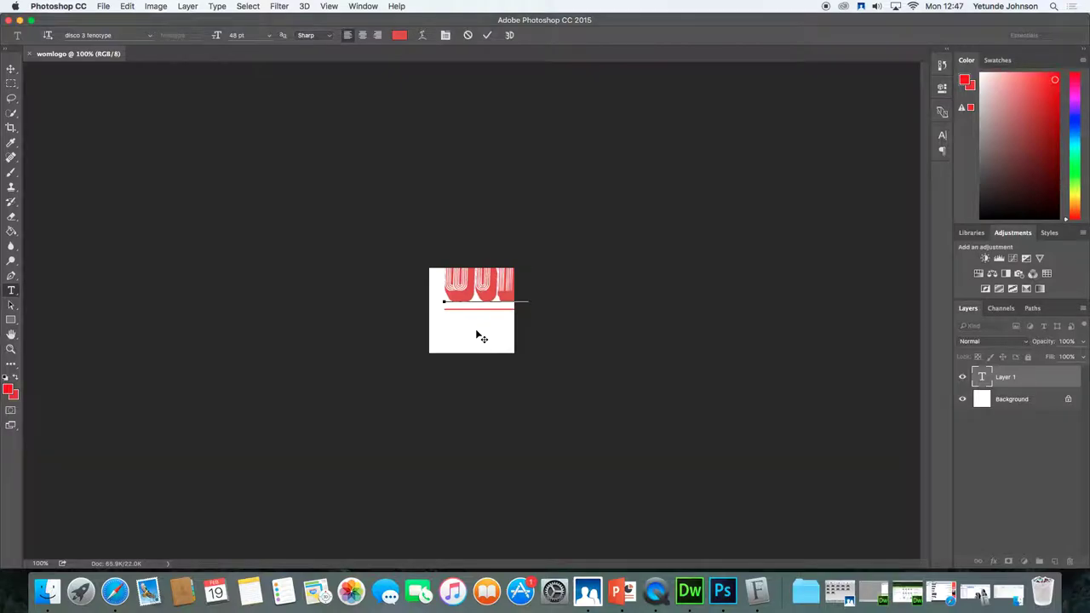
drag(477, 334, 460, 359)
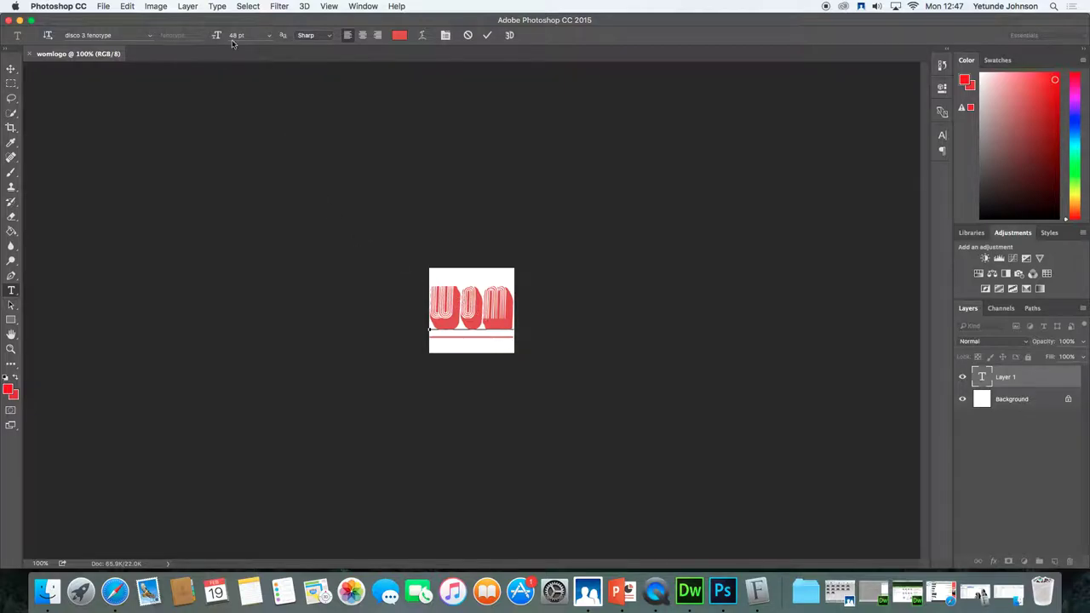
Free Transform the WOM text, scaling it down to 93.38%, and commit
click(128, 7)
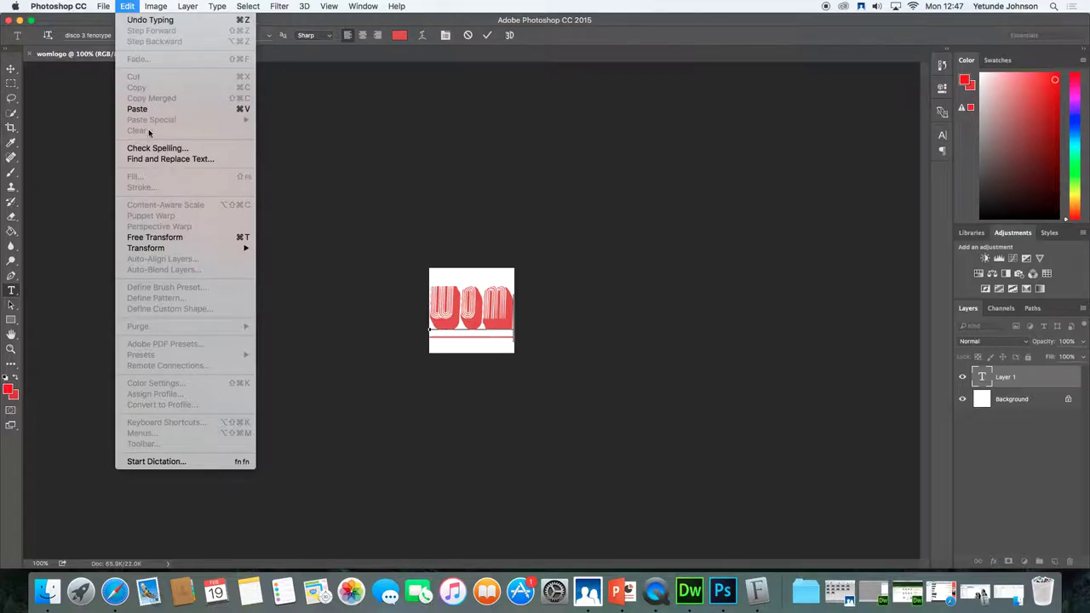
click(156, 238)
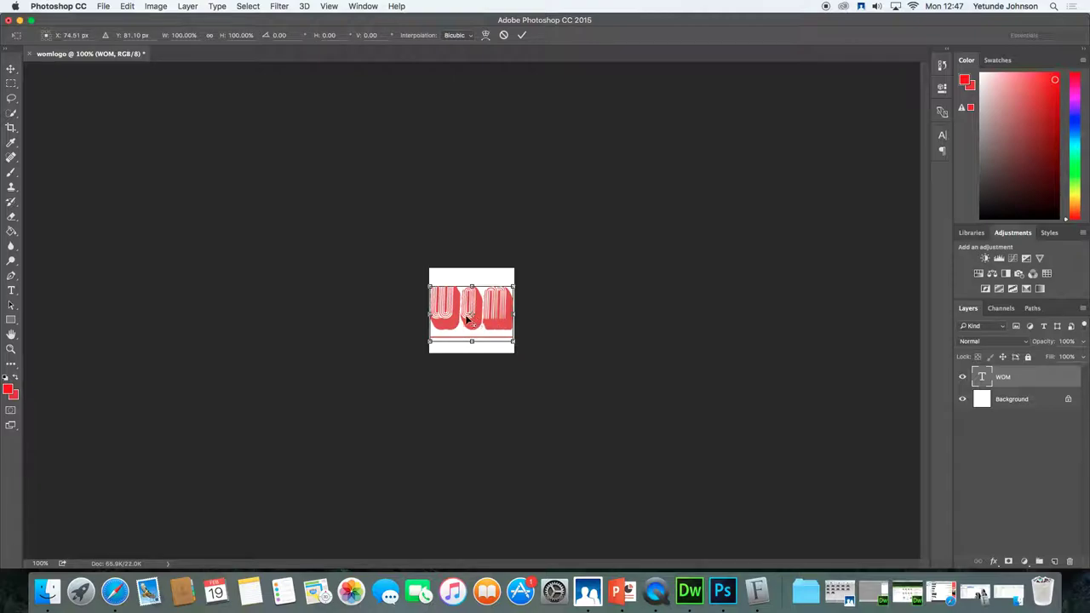
click(430, 342)
drag(430, 343, 474, 312)
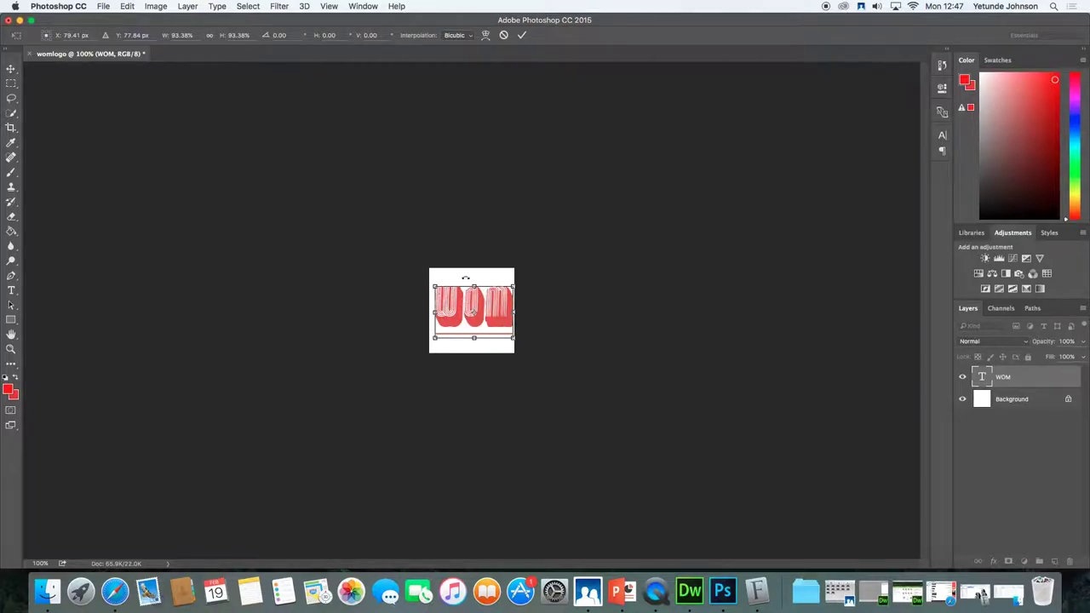
click(523, 37)
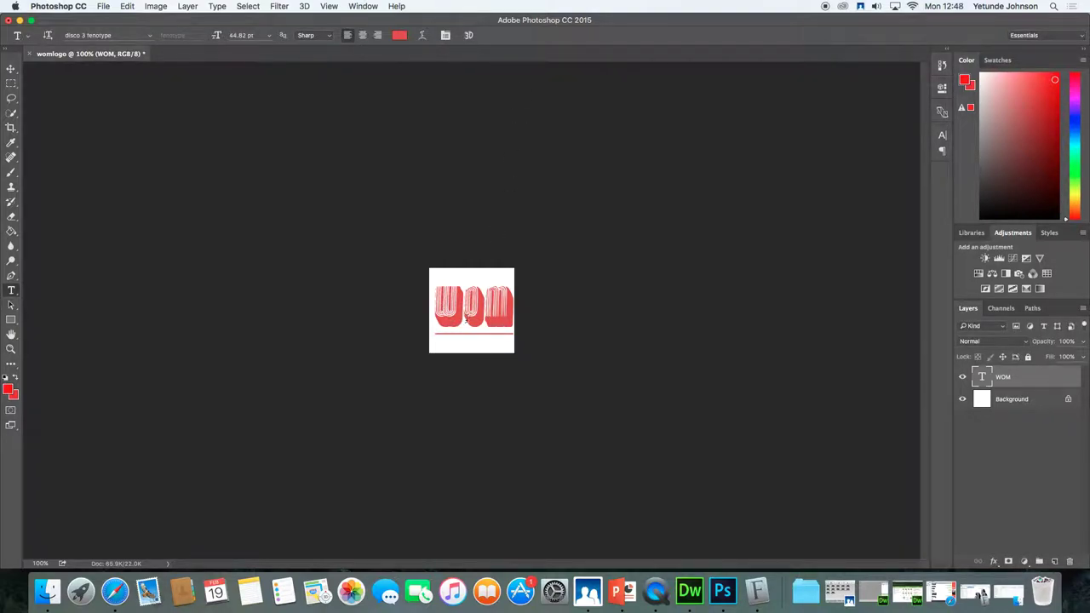
Nudge the WOM text slightly left and commit the edit
click(459, 313)
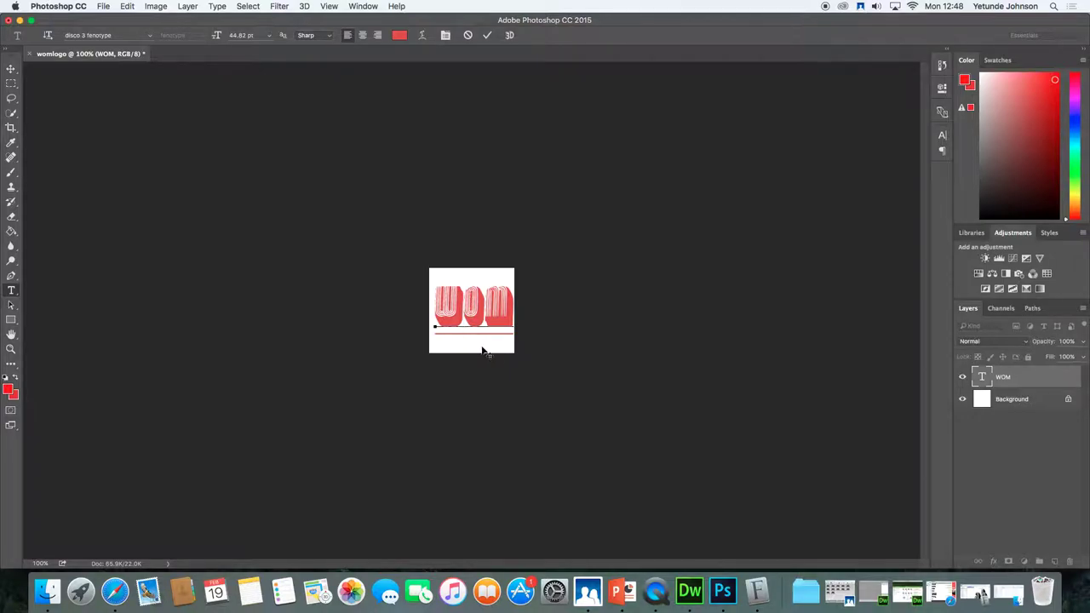
drag(482, 344, 481, 346)
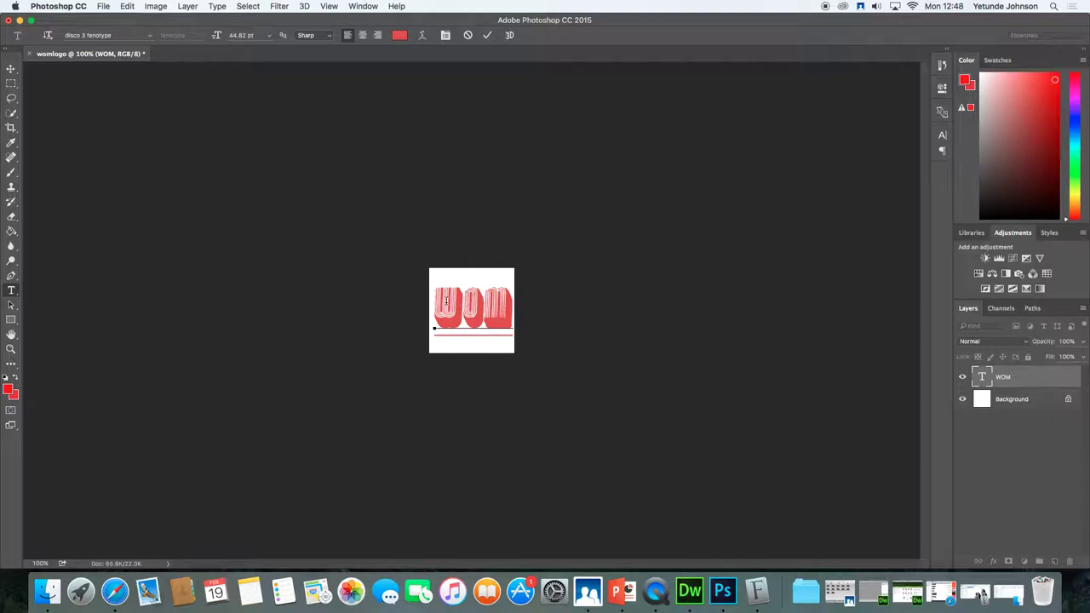
click(488, 36)
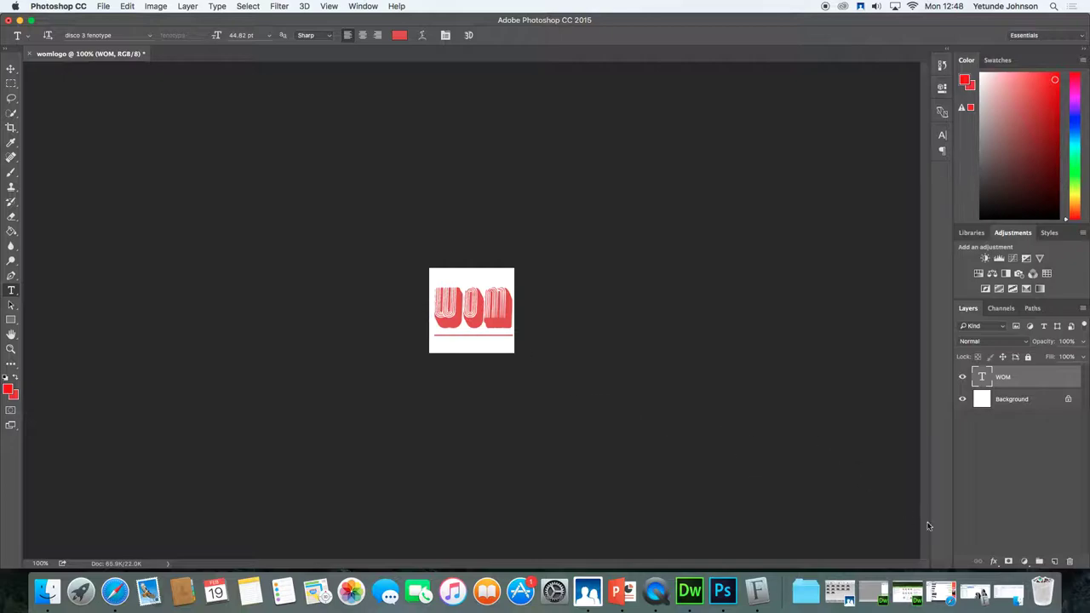
Add an empty layer above the WOM text and name it bkgrd
click(1054, 561)
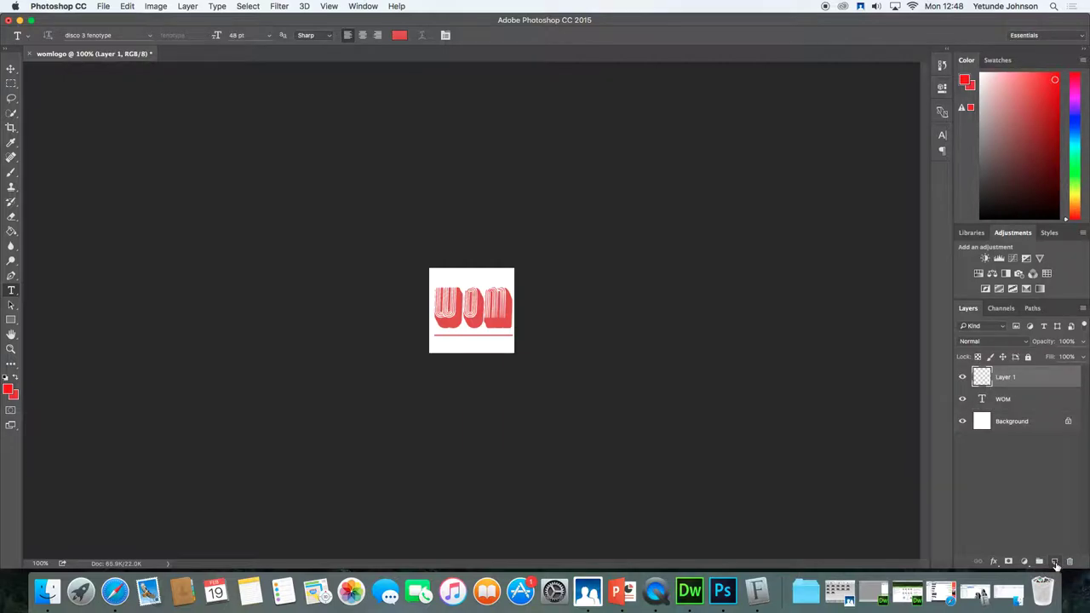
double_click(1007, 378)
text(l)
key(Return)
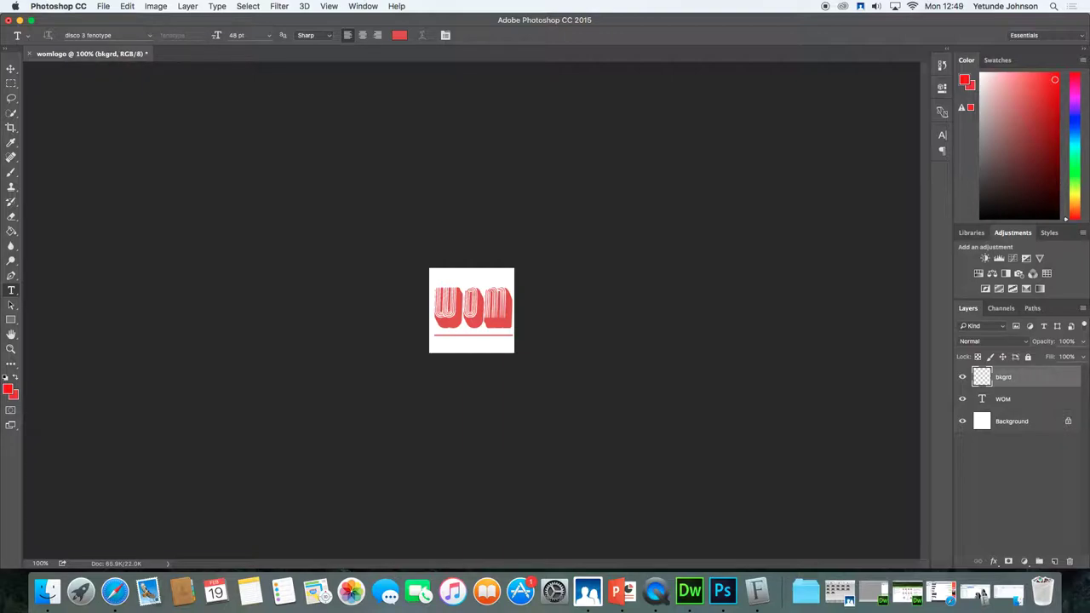
Draw a rectangle on the bkgrd layer covering the whole 153×153 px canvas
click(12, 321)
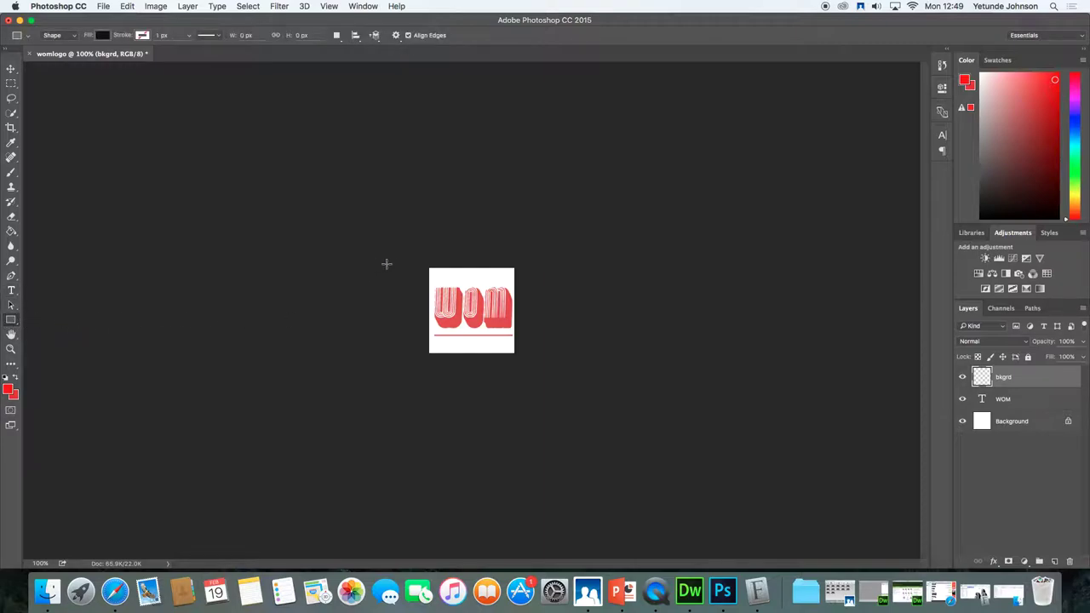
click(428, 267)
drag(429, 266, 515, 354)
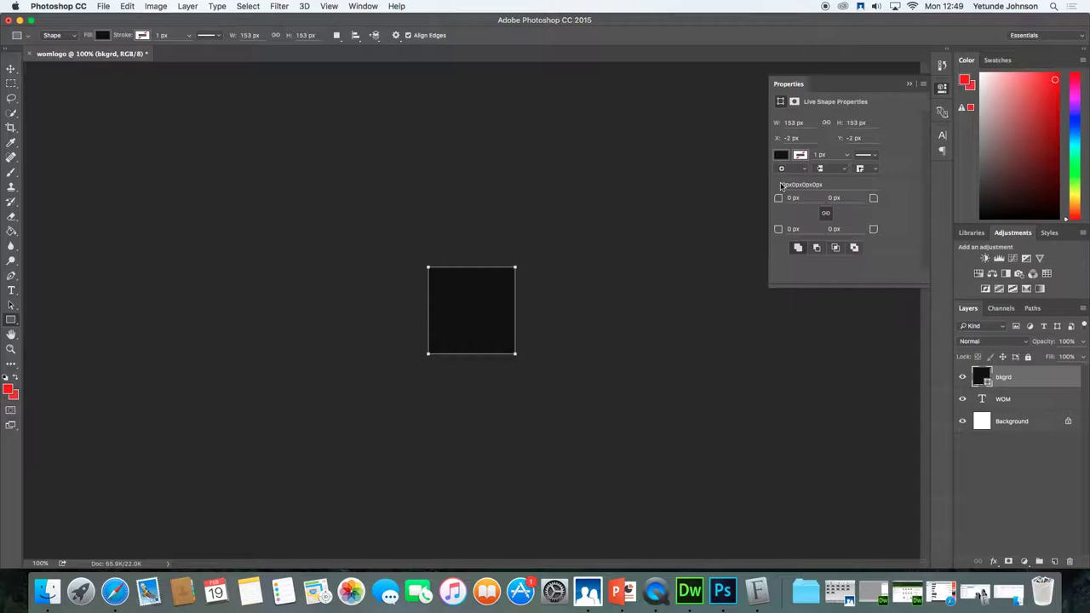
click(912, 84)
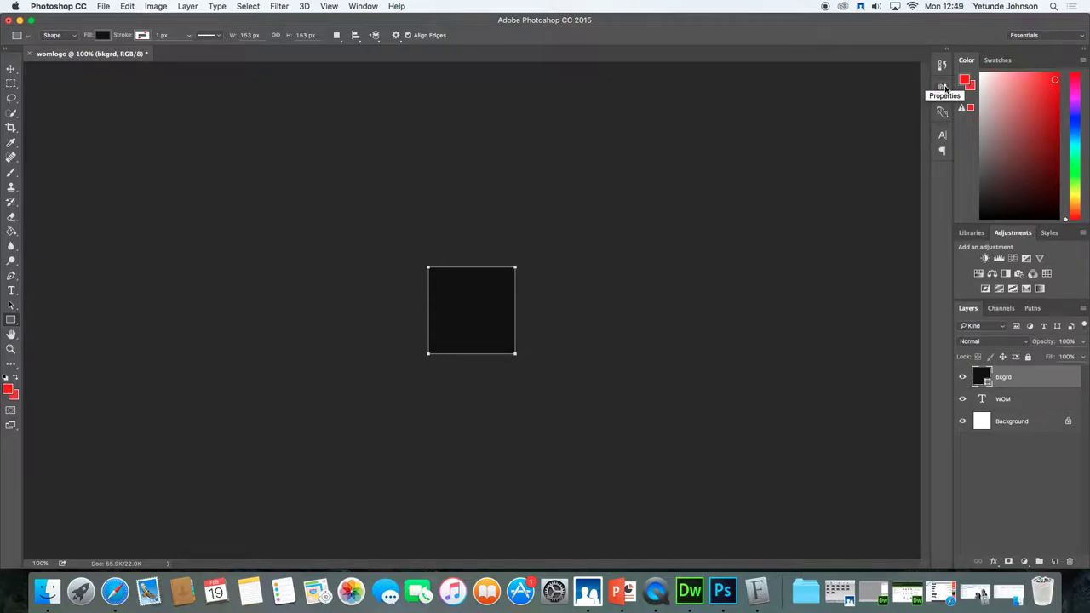
click(942, 87)
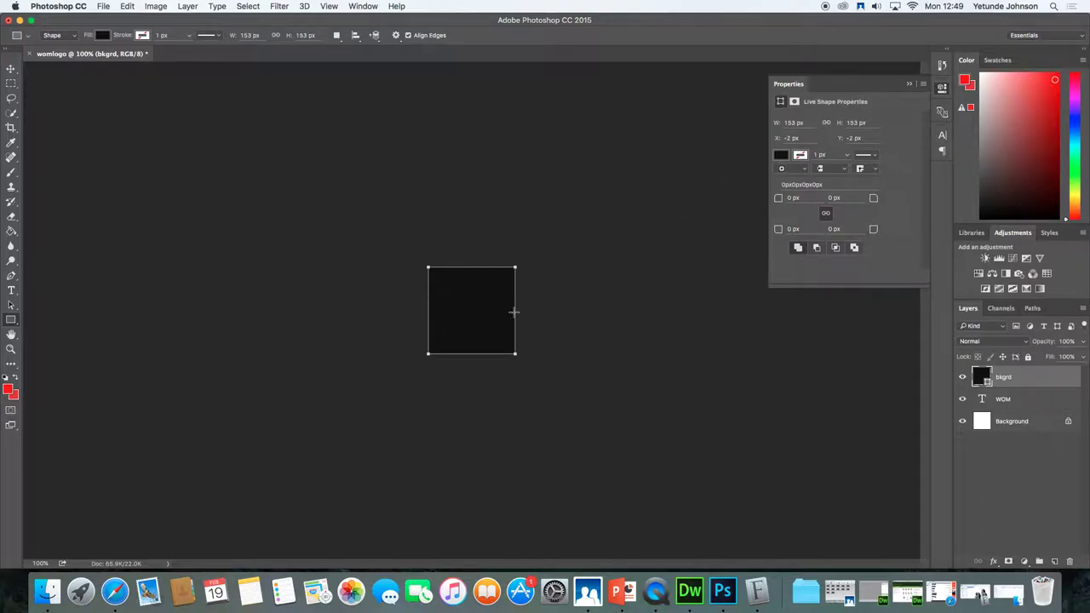
Try red, blue and pink fills, then settle on a black fill for the rectangle
click(781, 155)
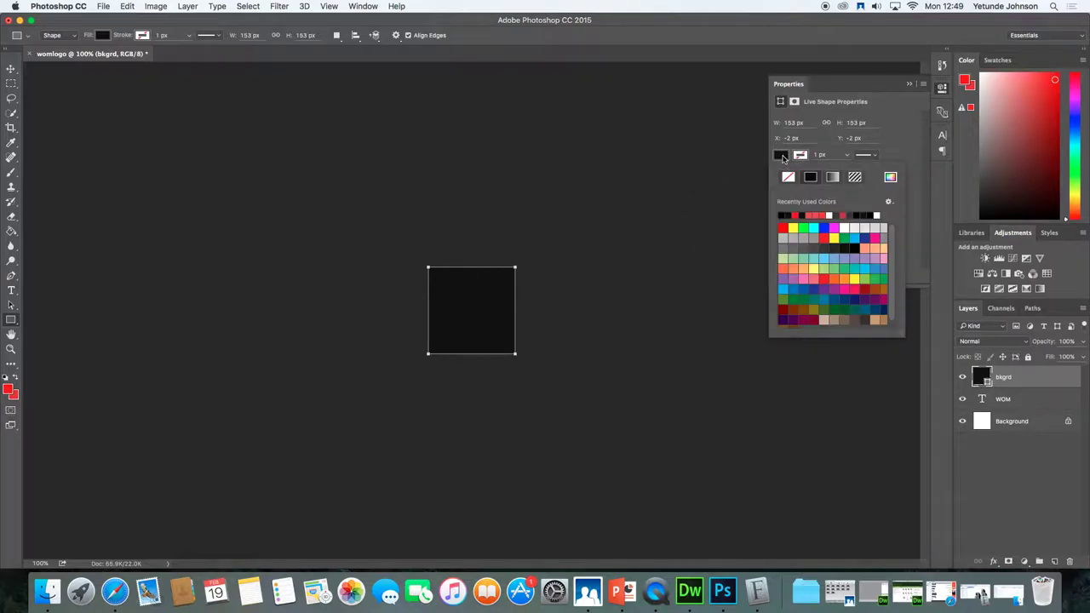
click(783, 229)
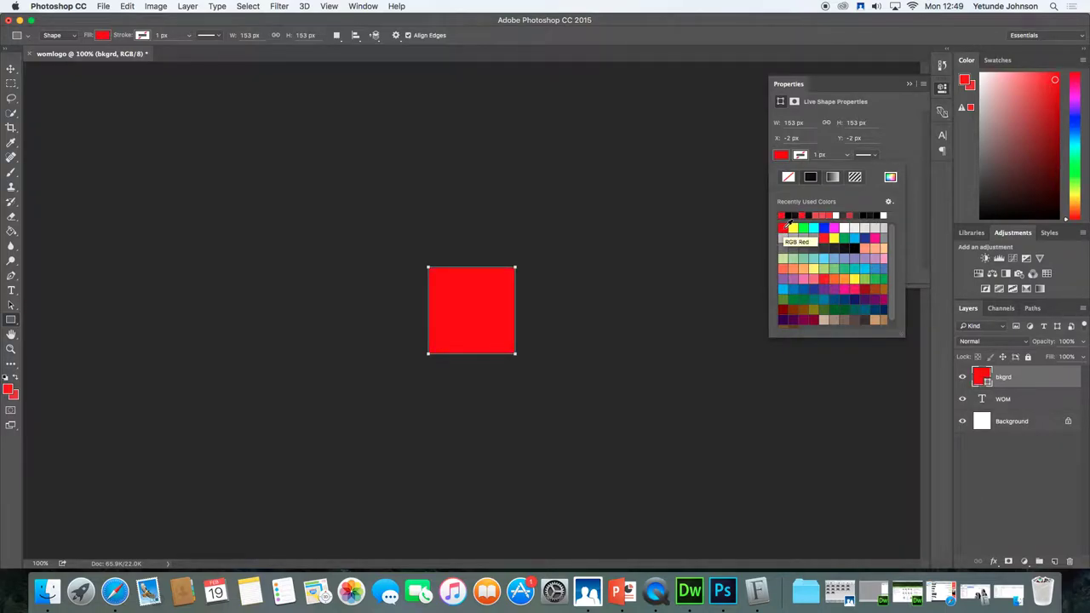
click(824, 230)
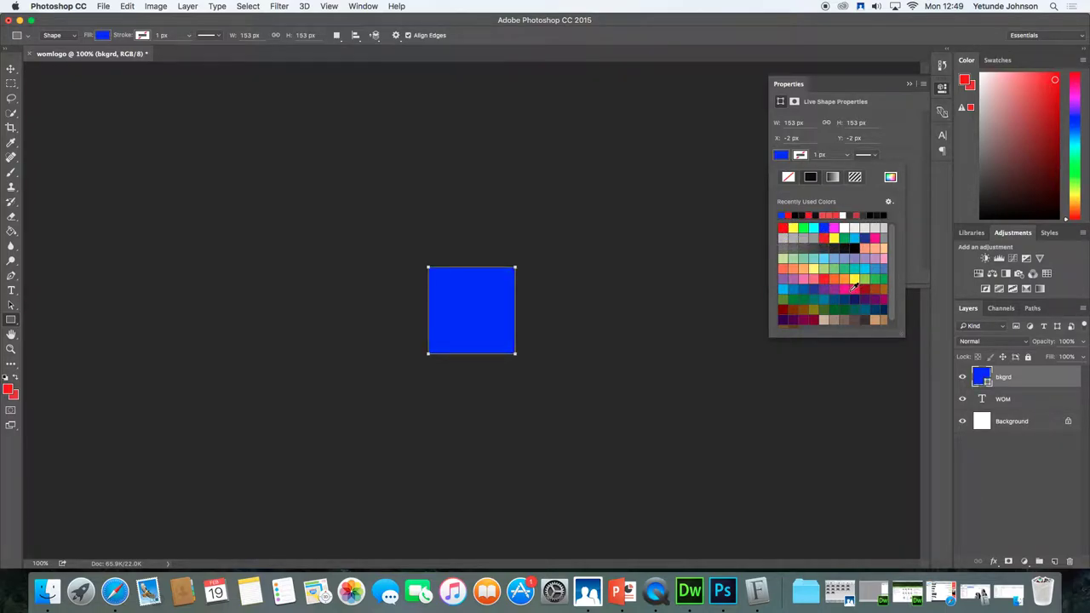
click(855, 287)
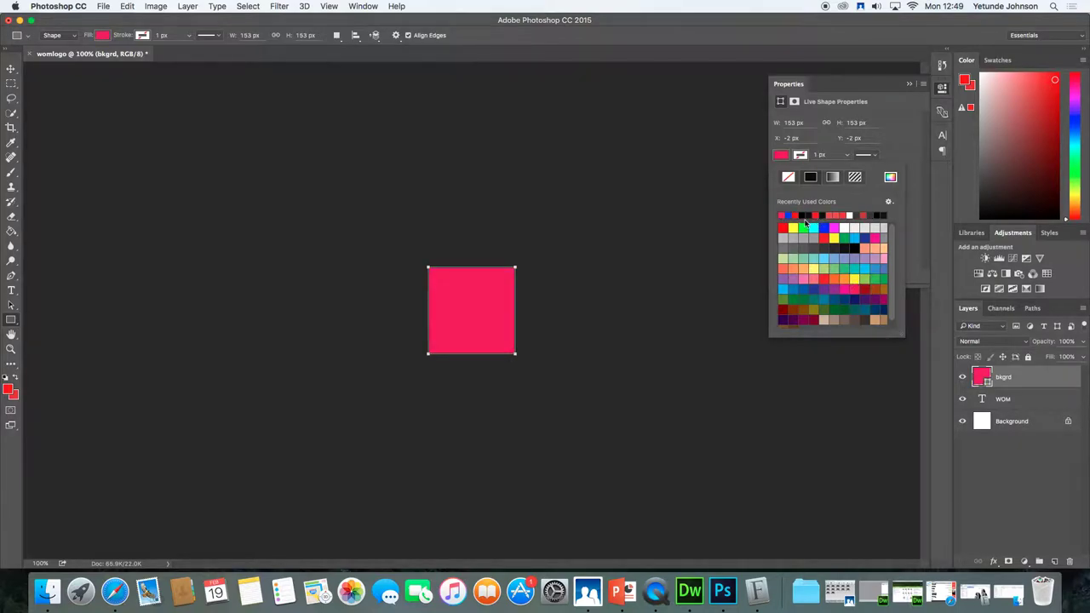
click(854, 248)
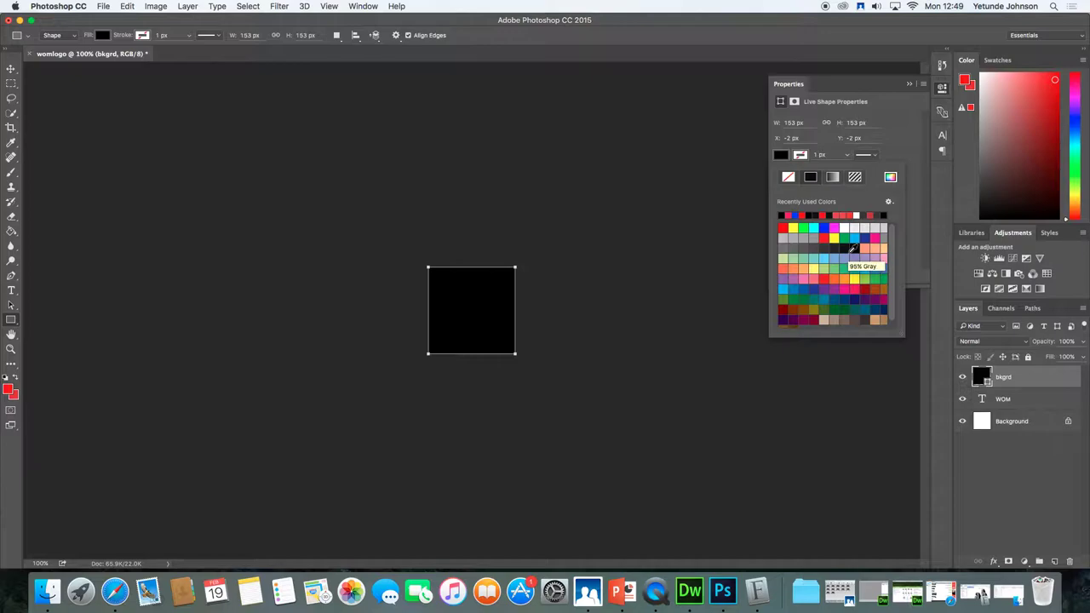
click(912, 89)
click(908, 85)
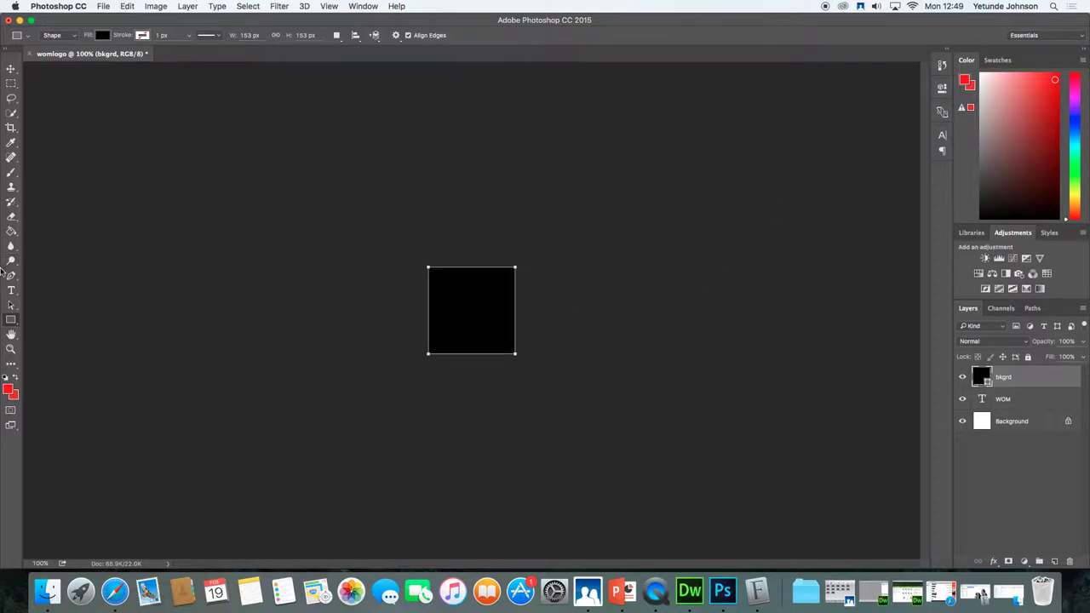
Move the black bkgrd layer beneath the WOM type layer, then select the Background layer
click(11, 307)
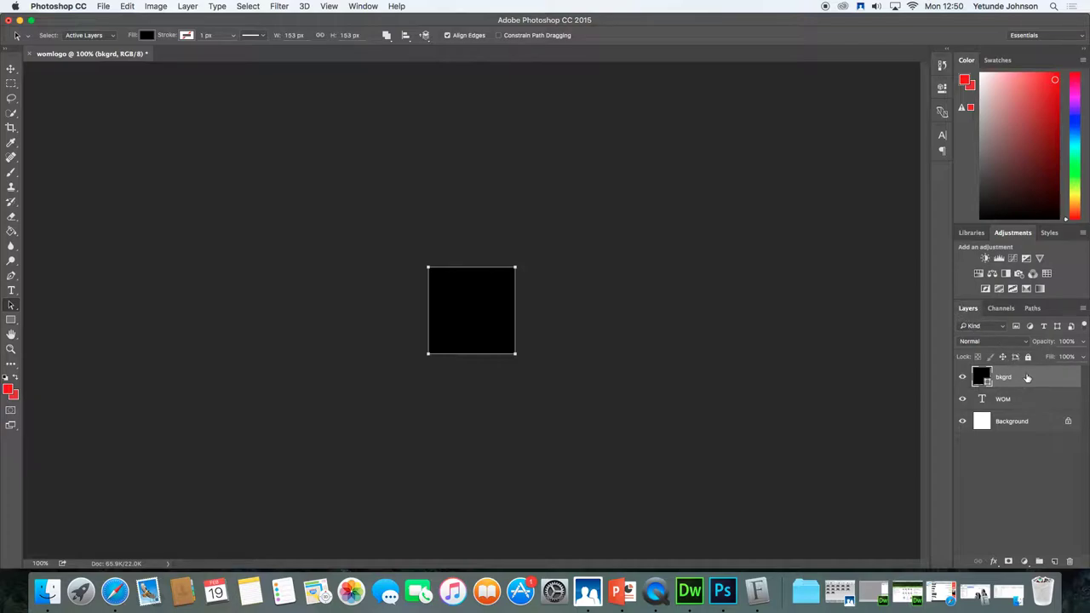
drag(1027, 379, 1025, 410)
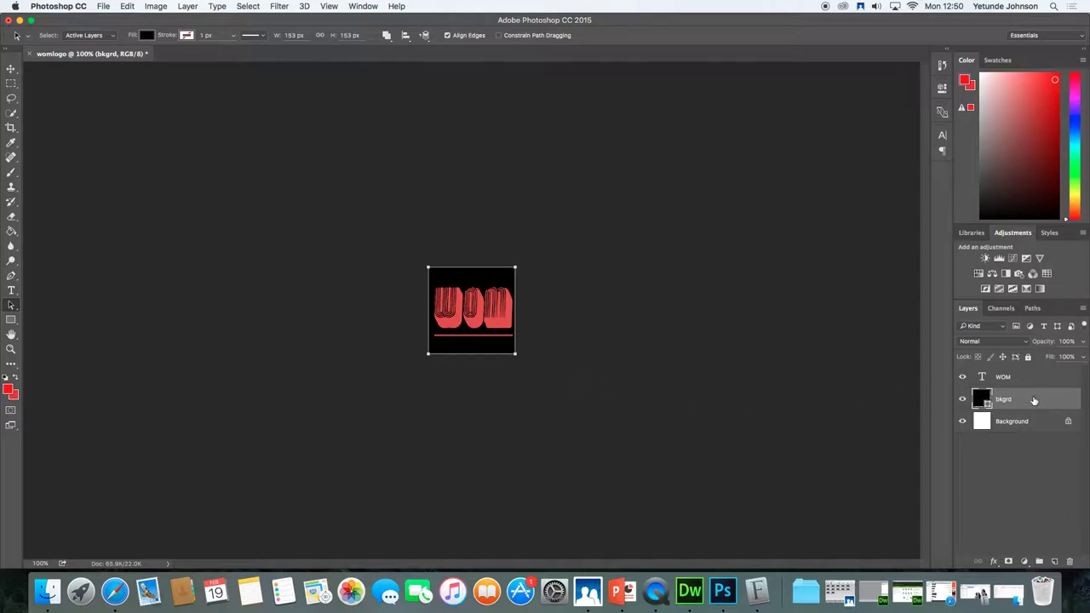
click(1004, 376)
click(1010, 399)
click(1017, 423)
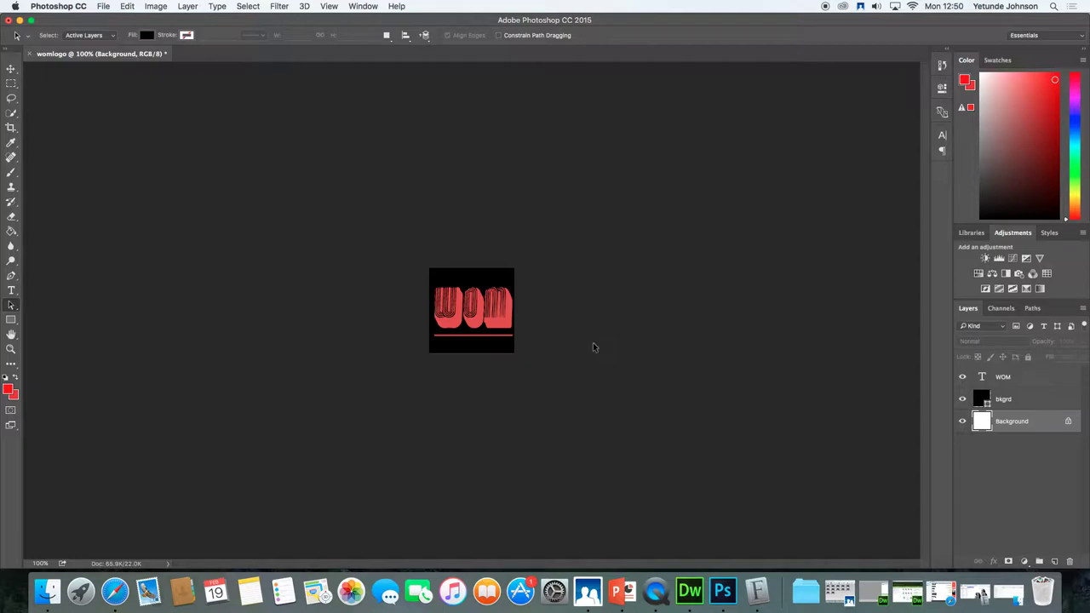
Save the layered logo as womlogo.psd in the images folder with maximum compatibility
click(103, 7)
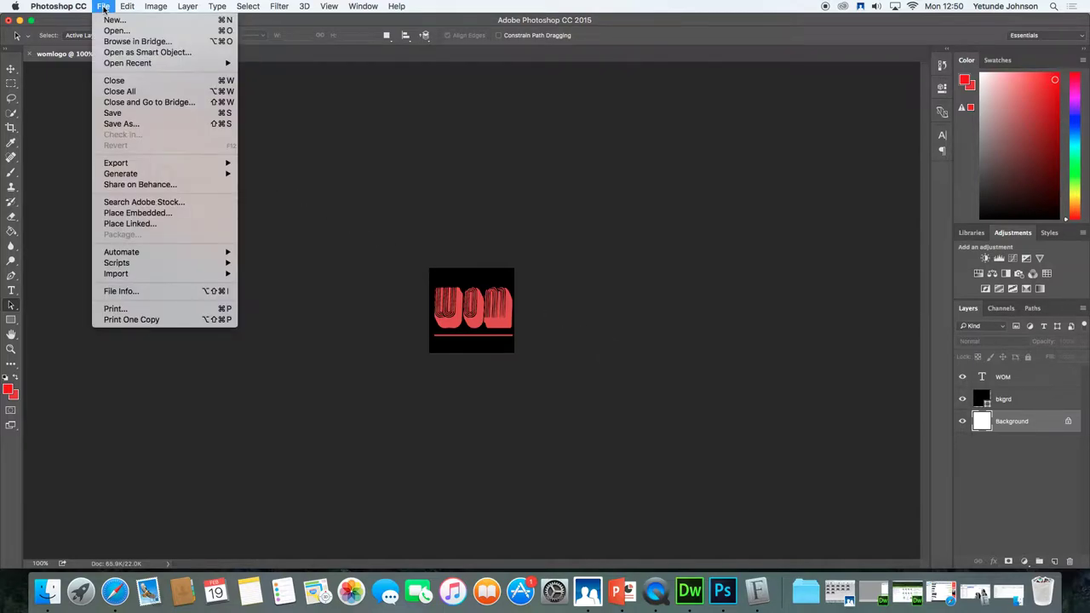
click(110, 124)
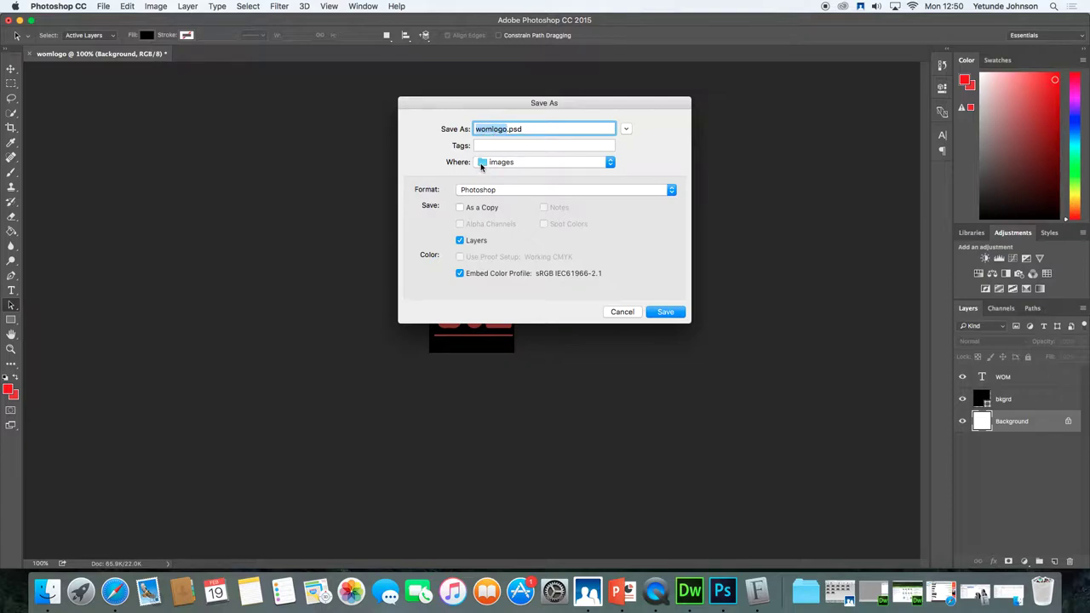
click(483, 167)
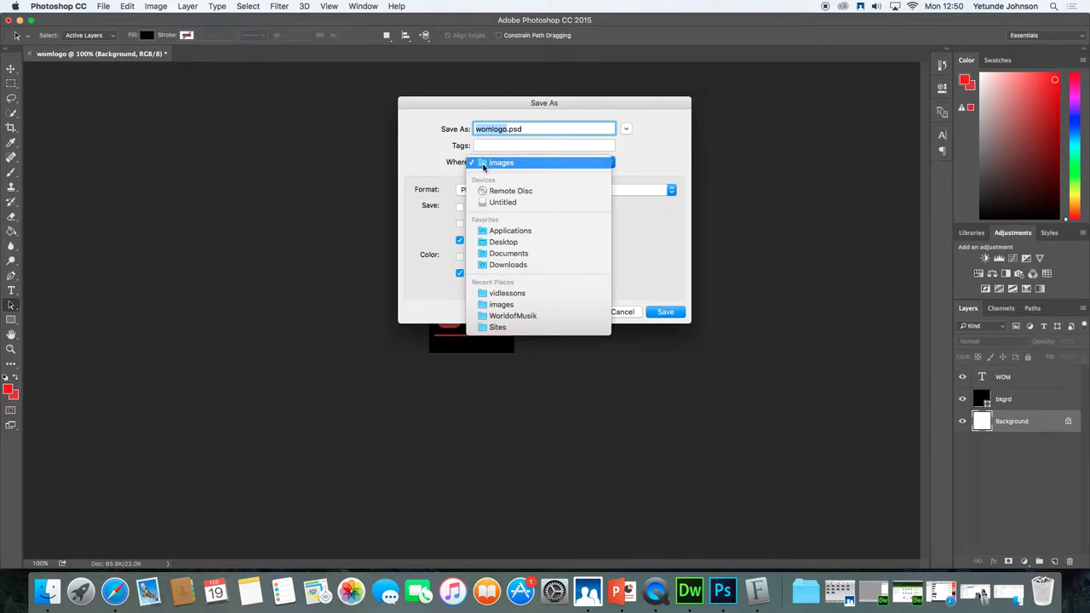
click(483, 164)
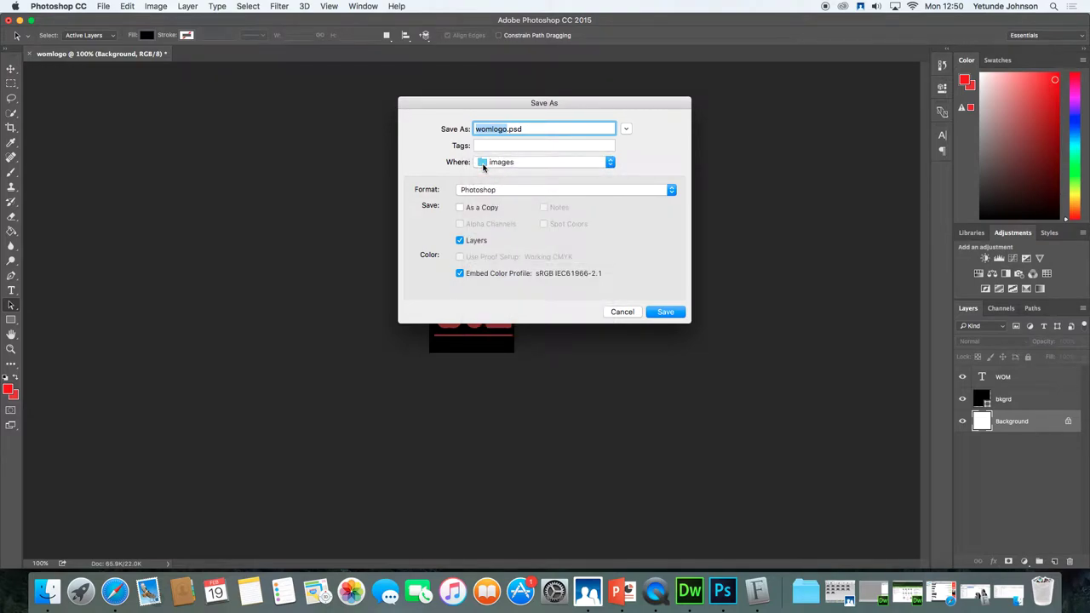
click(611, 164)
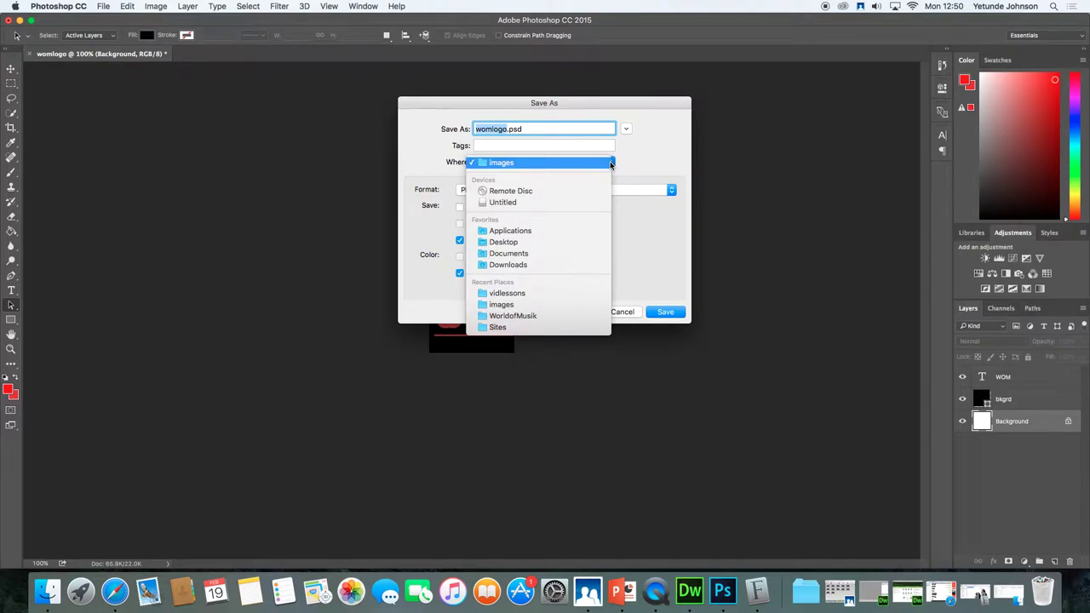
click(518, 317)
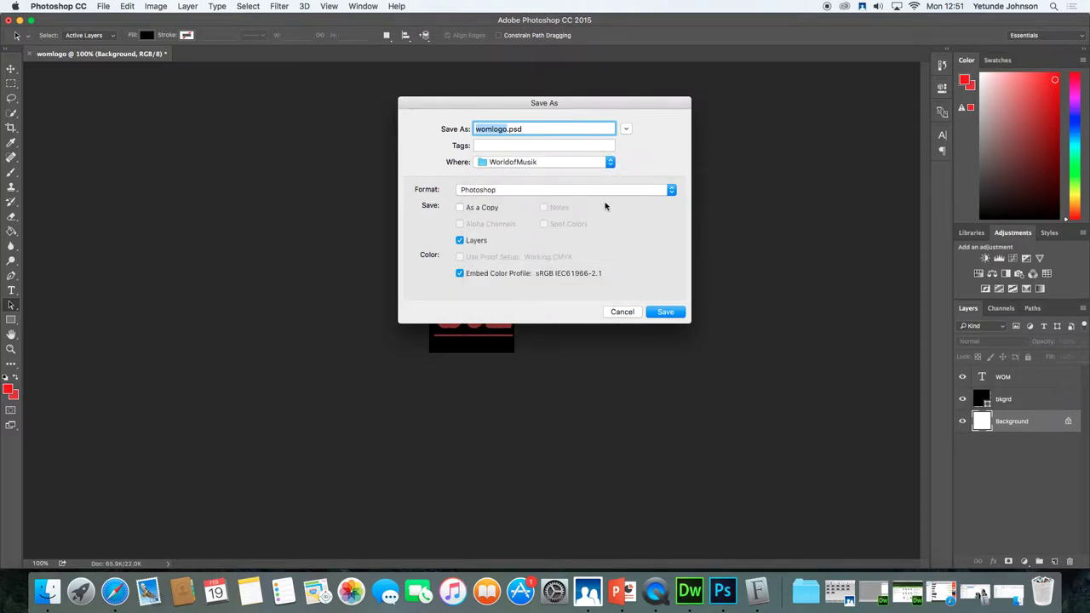
click(611, 163)
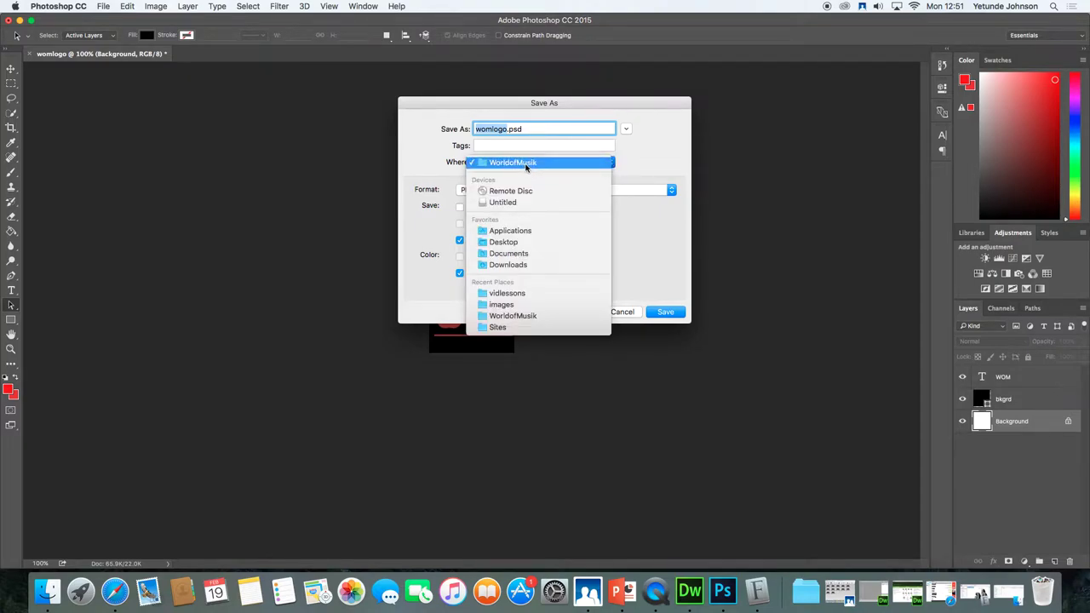
click(502, 304)
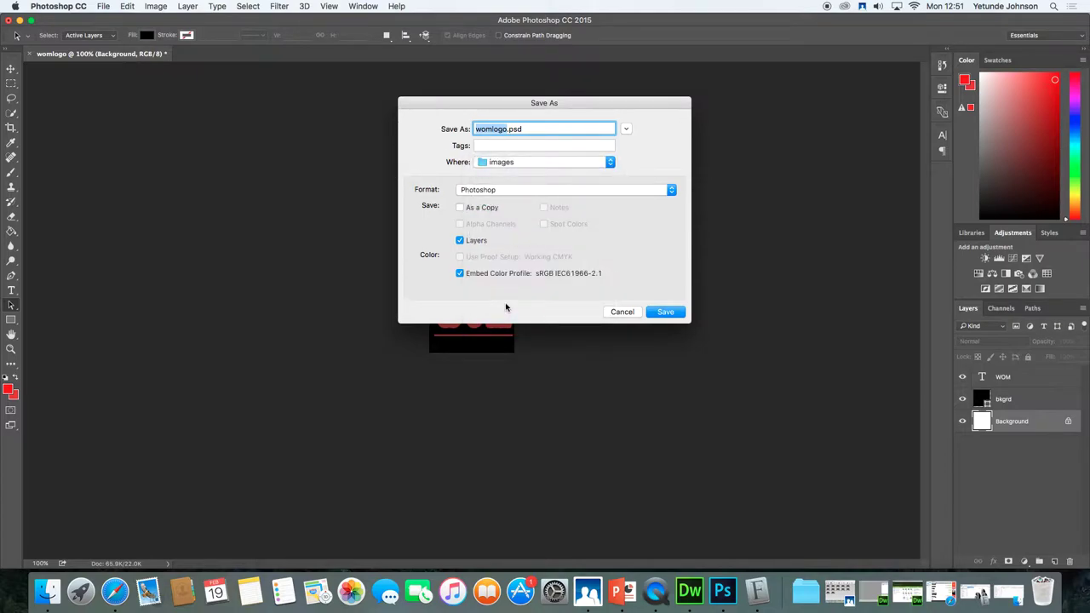
click(670, 313)
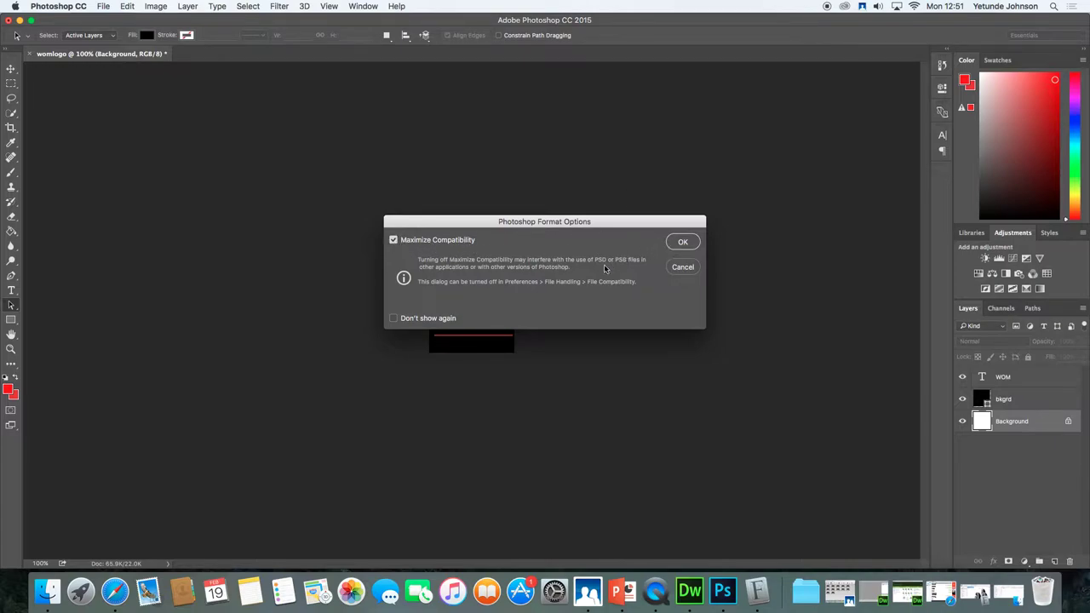
click(684, 243)
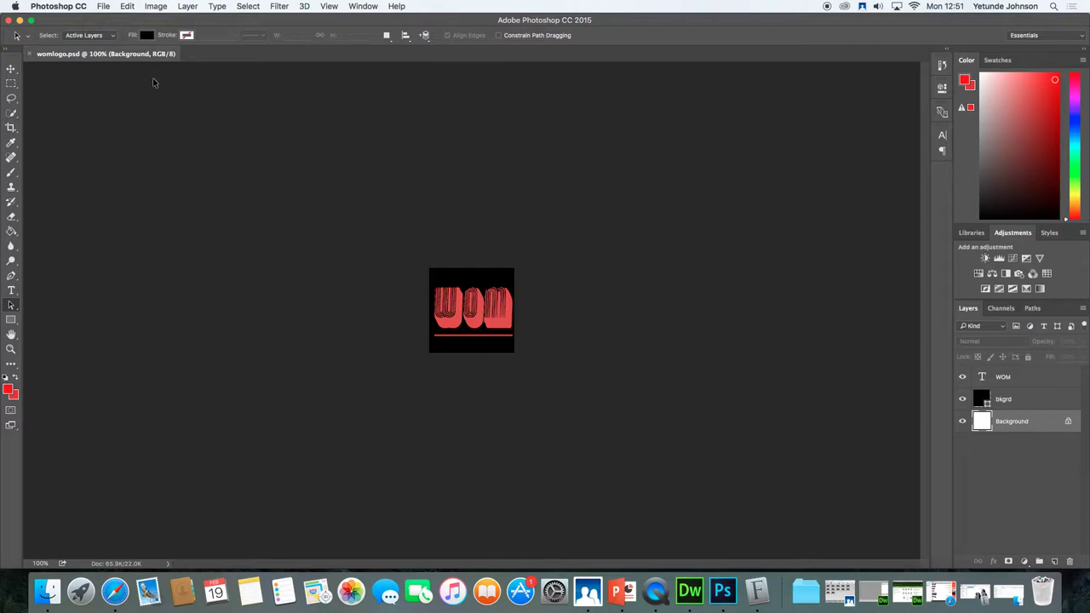
Export the logo as womlogo.jpg, a 150×150 px JPG at 100% quality, into images
click(104, 10)
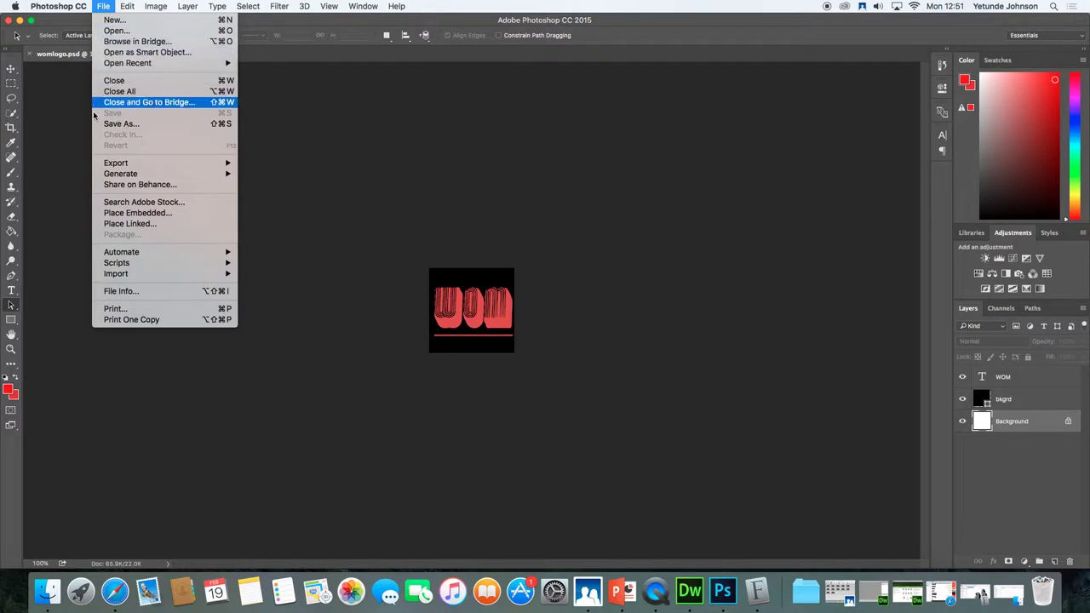
mouse_move(124, 280)
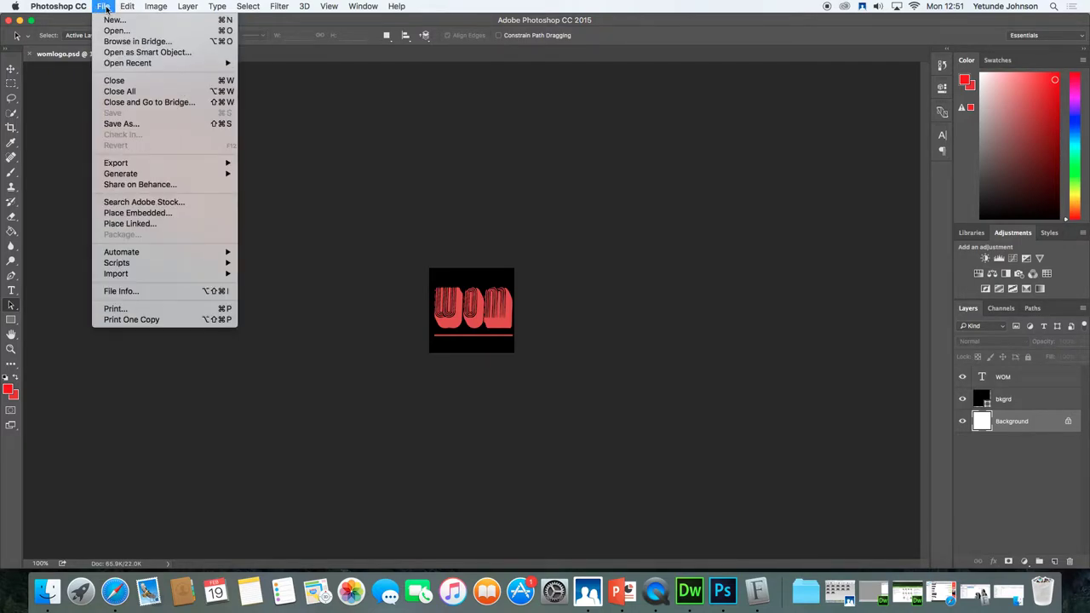
mouse_move(115, 164)
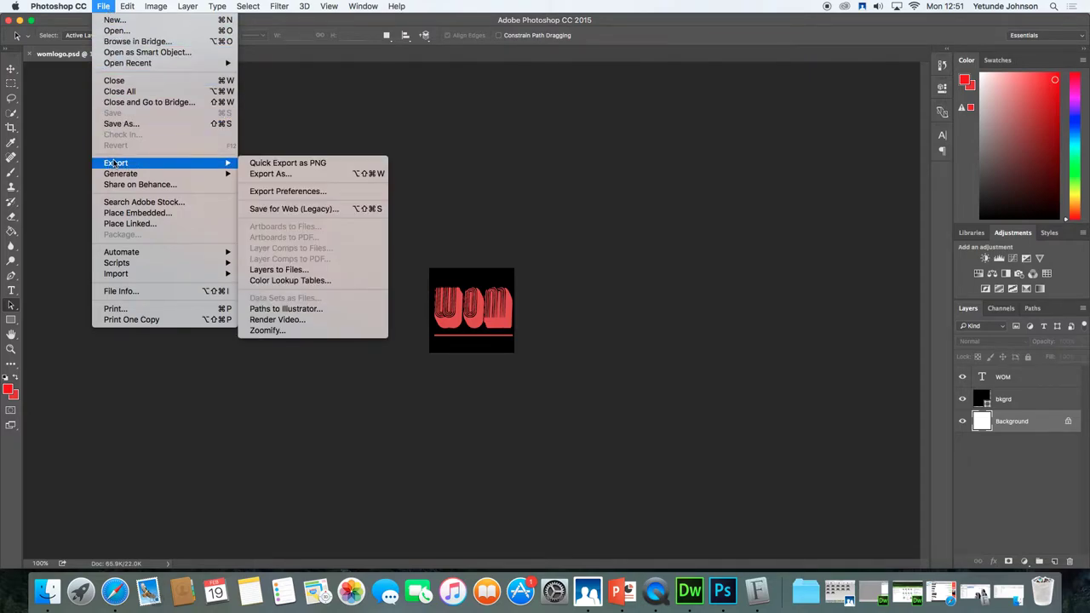
click(281, 175)
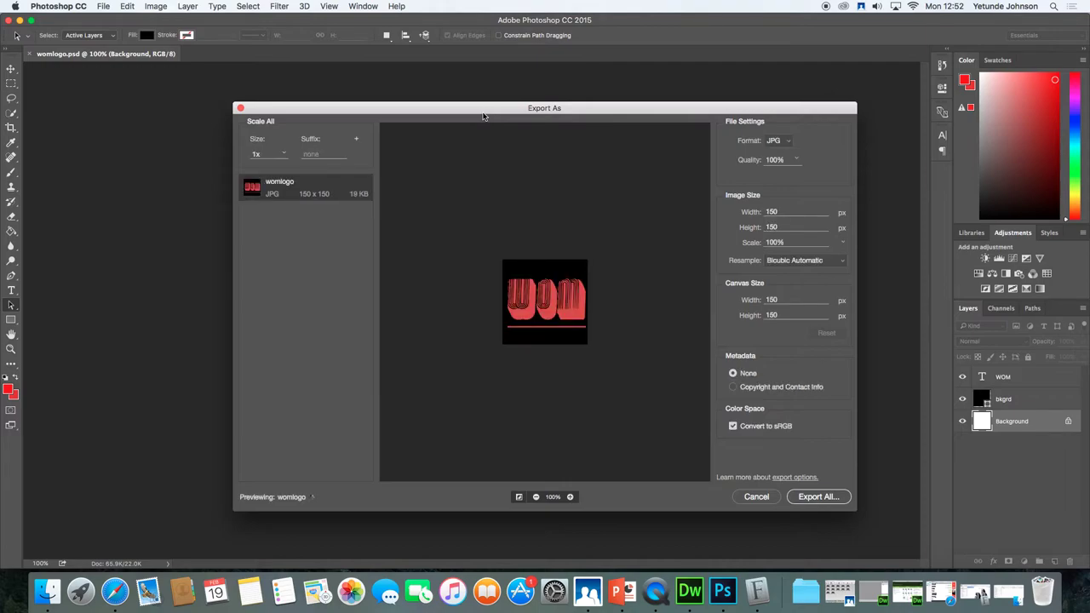
click(785, 142)
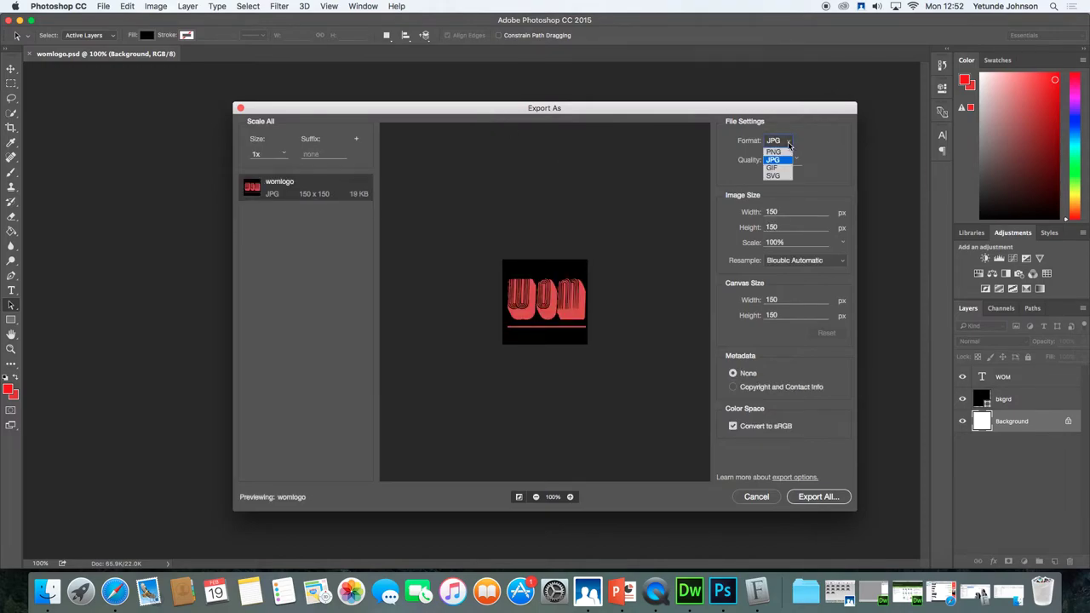
click(776, 161)
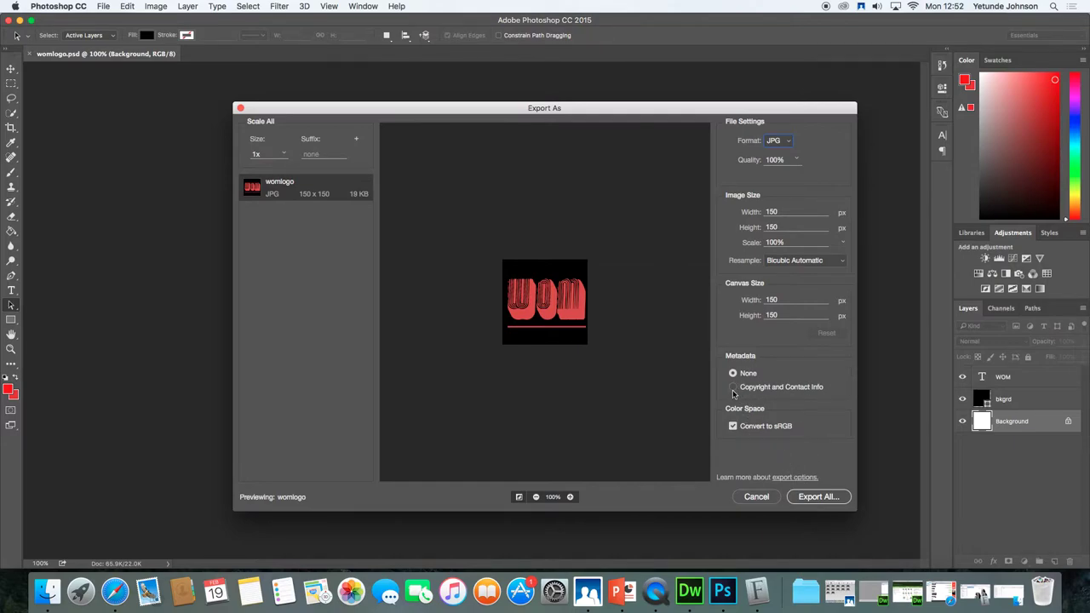
click(818, 498)
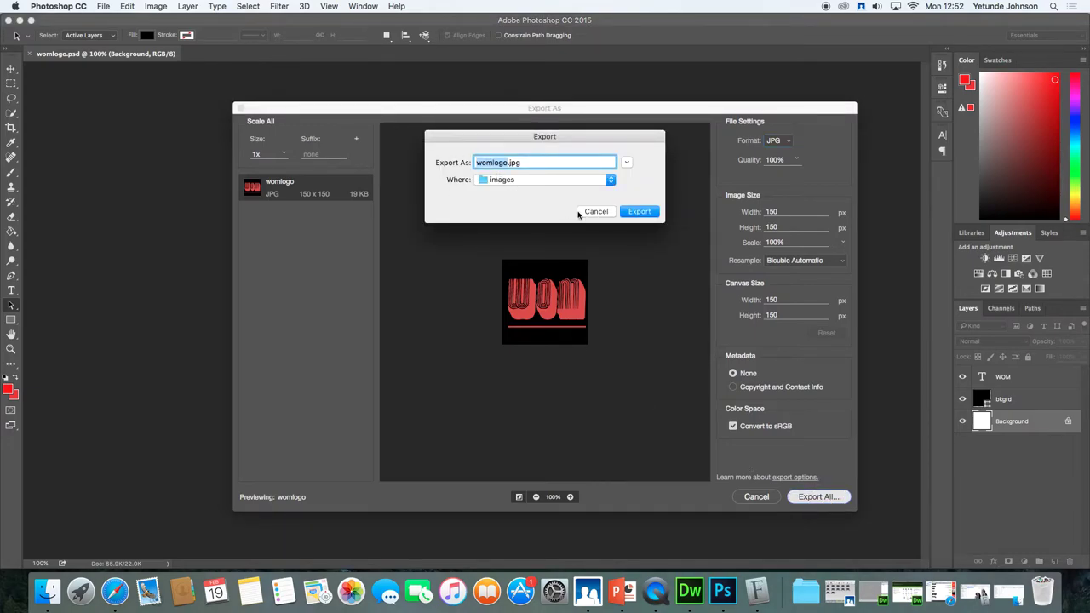
click(639, 212)
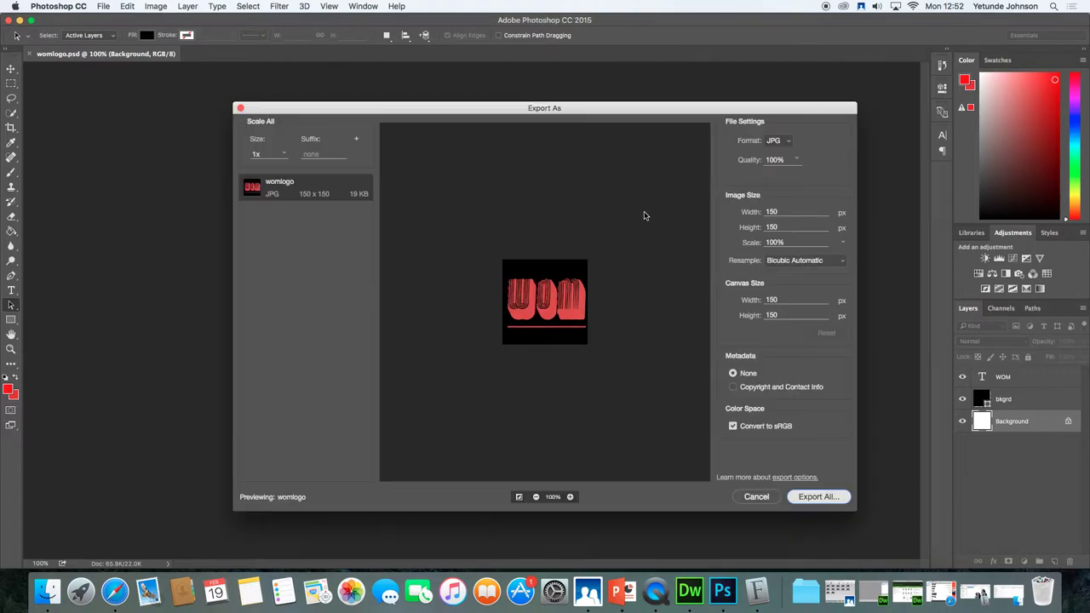